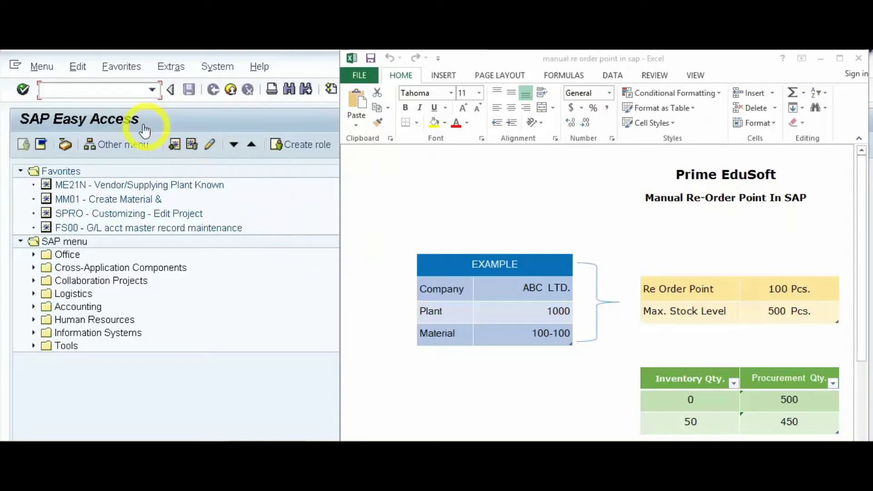
Step: Start transaction MM01 to create a material
left_click(86, 89)
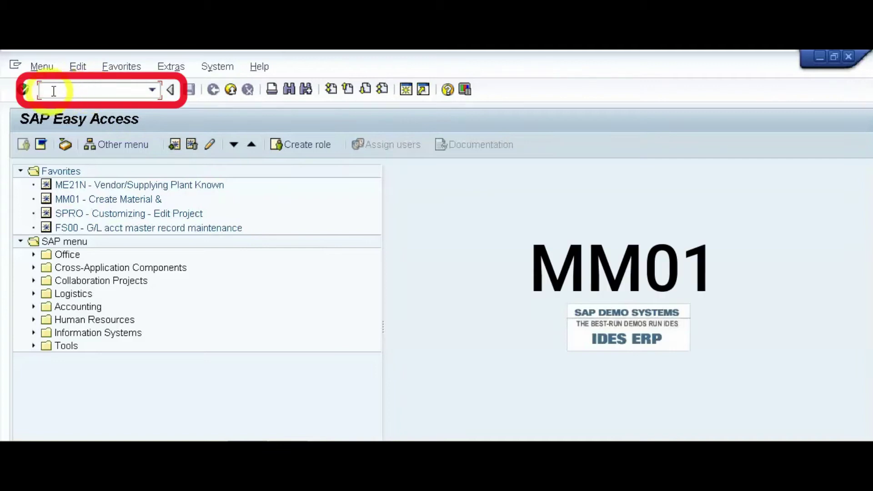
type("MM01")
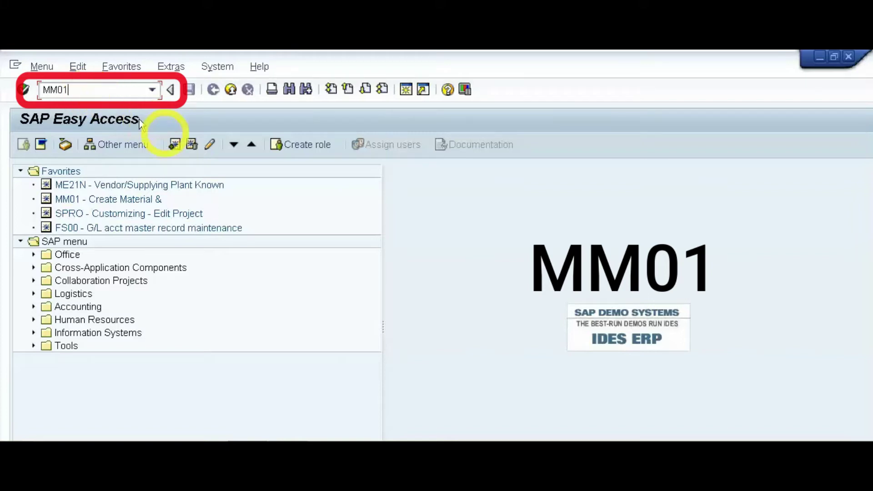
key("Return")
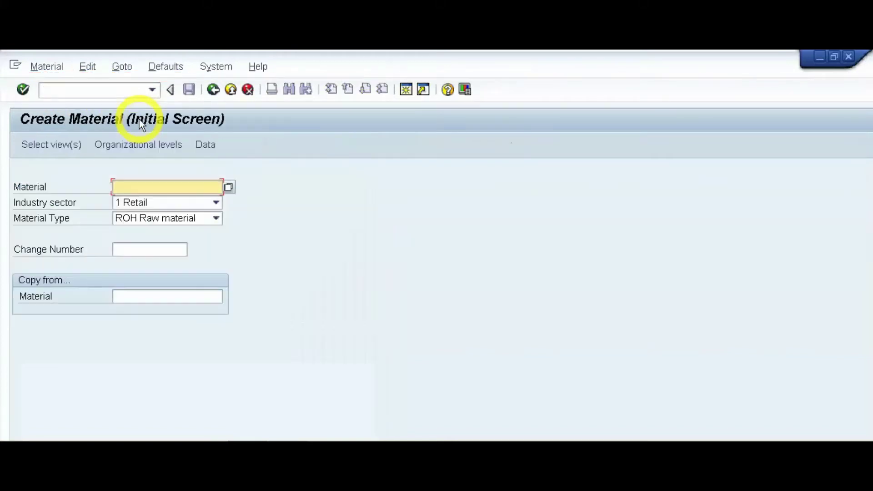
Step: Enter K-S2013C as the new material number, keeping the Retail sector and Raw material type, and proceed to the view selection
key("BackSpace")
key("Down")
key("Return")
key("BackSpace")
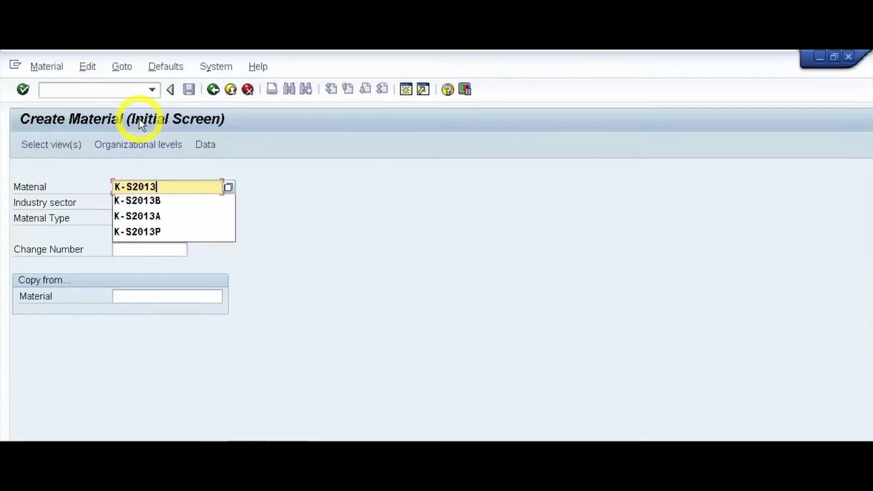
type("C")
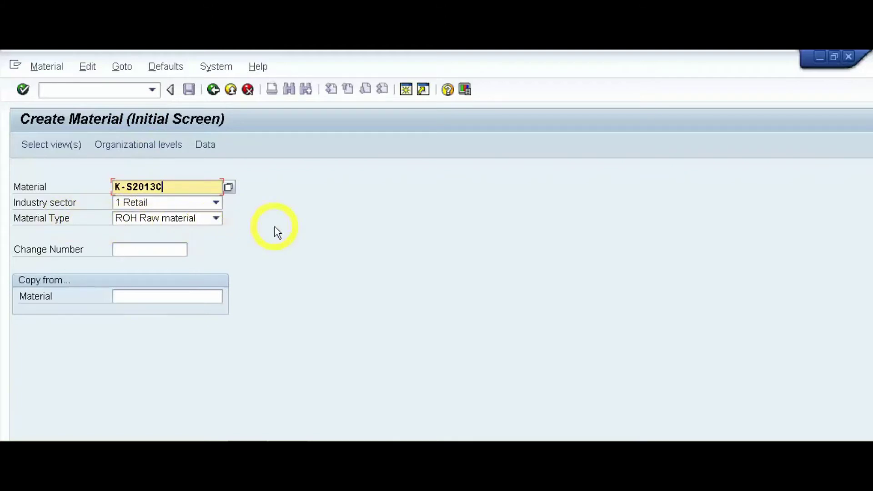
key("Return")
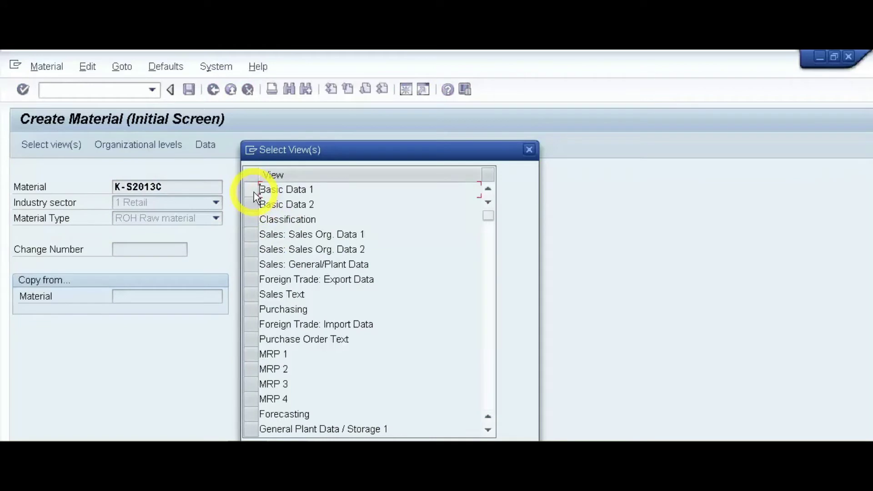
Step: Select the Basic Data 1, Purchasing, MRP 1, MRP 2 and Accounting 1 views for the material and confirm the selection
left_click(254, 192)
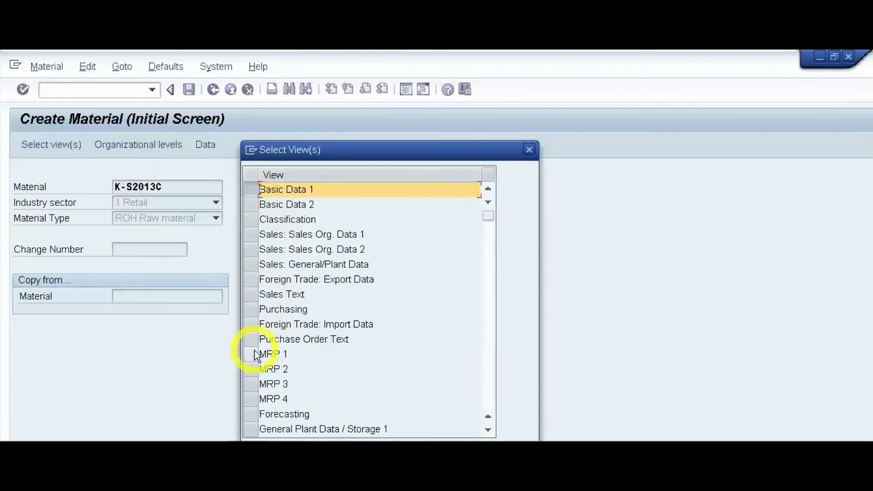
left_click(253, 311)
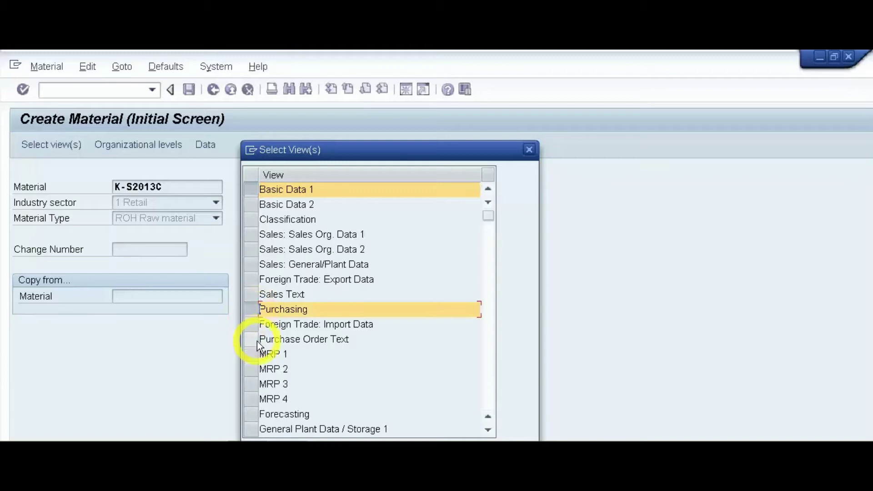
left_click(253, 354)
left_click(253, 369)
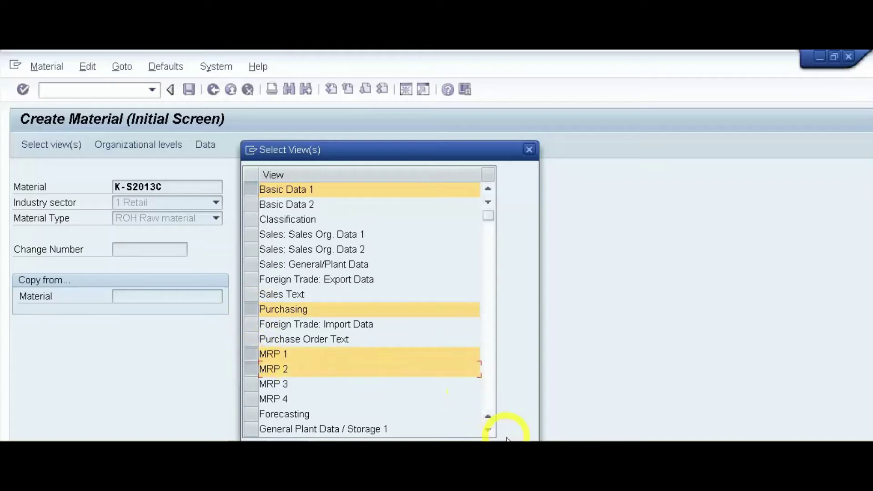
left_click(489, 405)
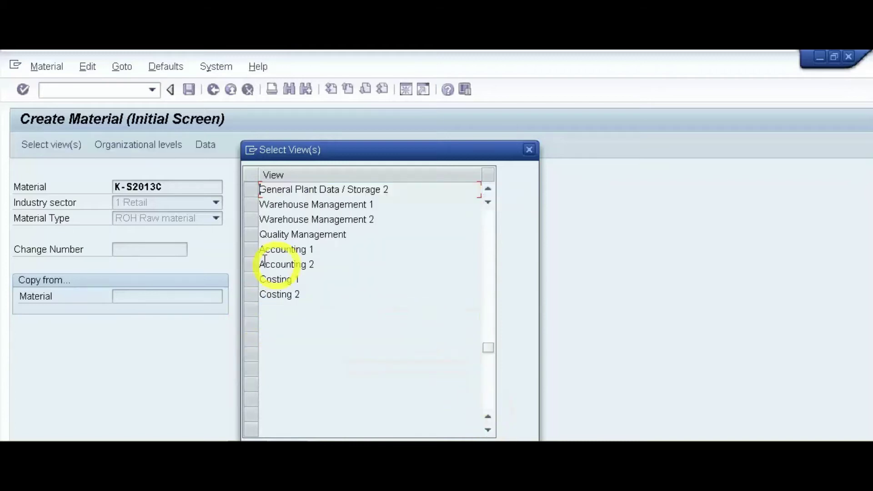
left_click(253, 249)
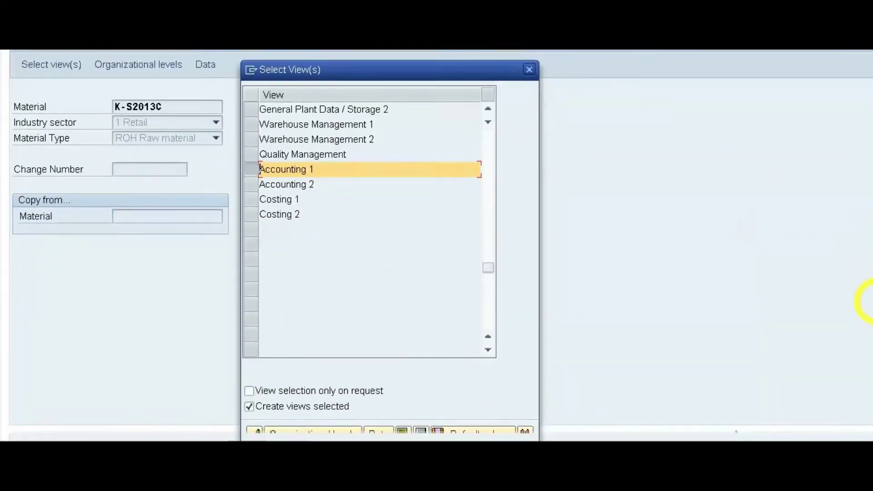
left_click(254, 428)
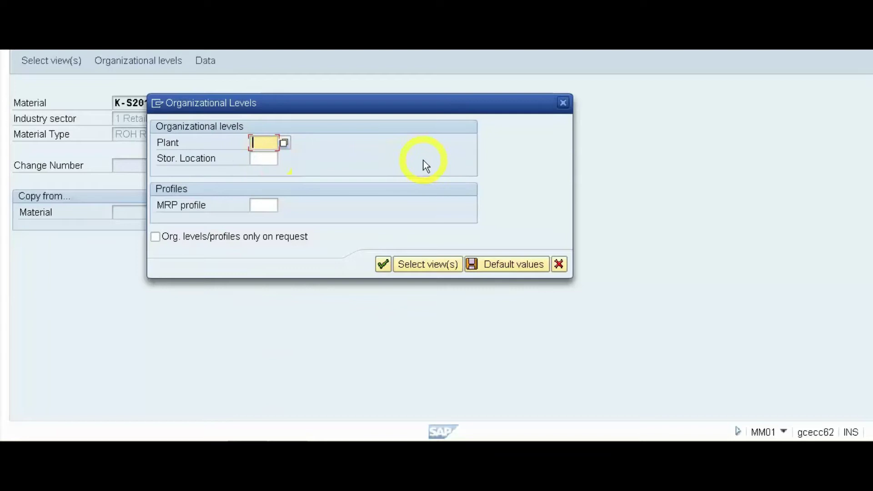
Step: Set the organizational levels to plant 1000 and storage location 0001 and confirm them
type("1000")
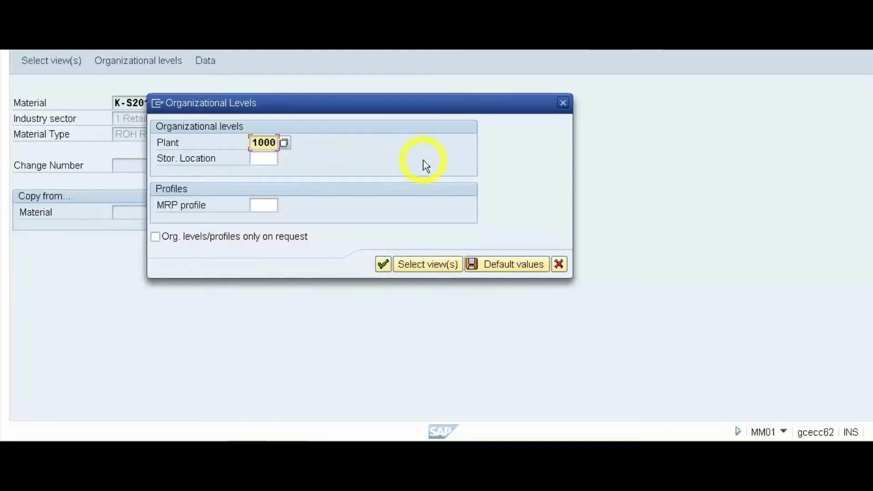
key("Tab")
type("0001")
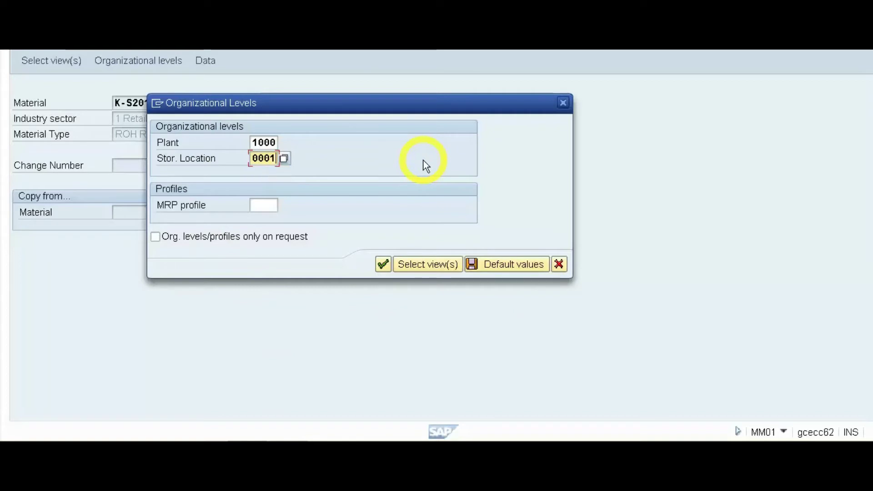
left_click(383, 264)
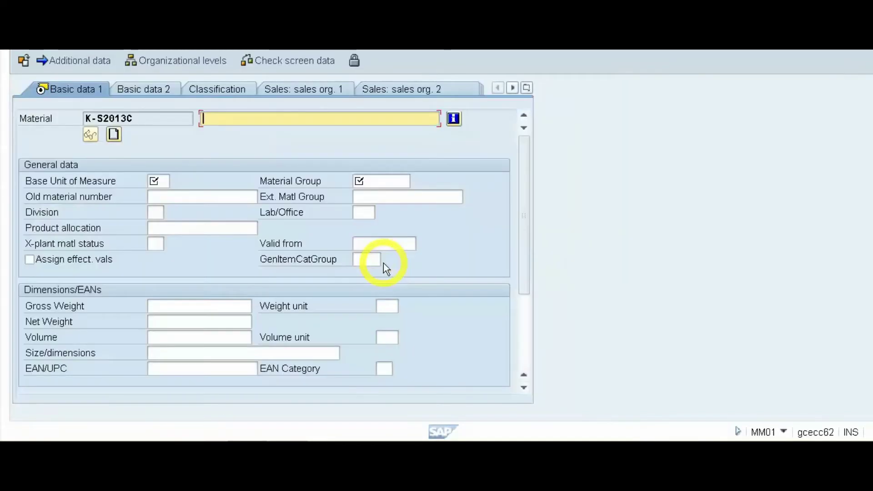
Step: Enter "Manual Re Order Point Material" as the material description in the basic data
key("BackSpace")
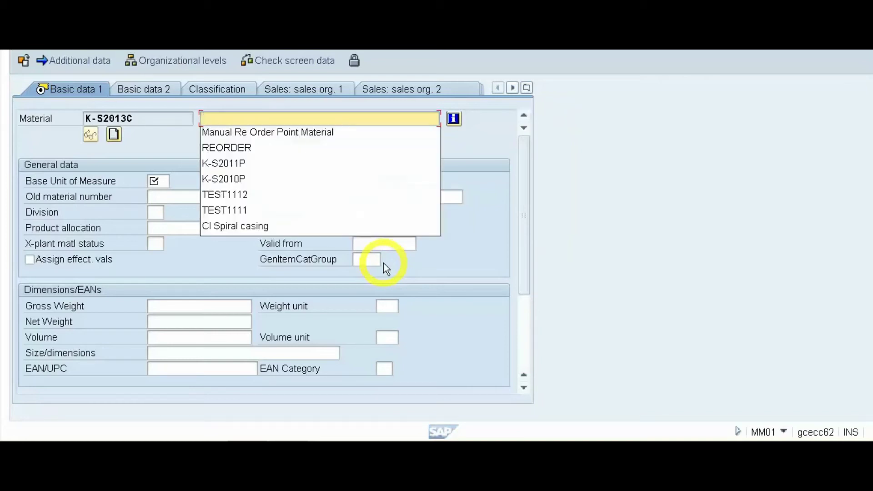
key("Down")
key("Return")
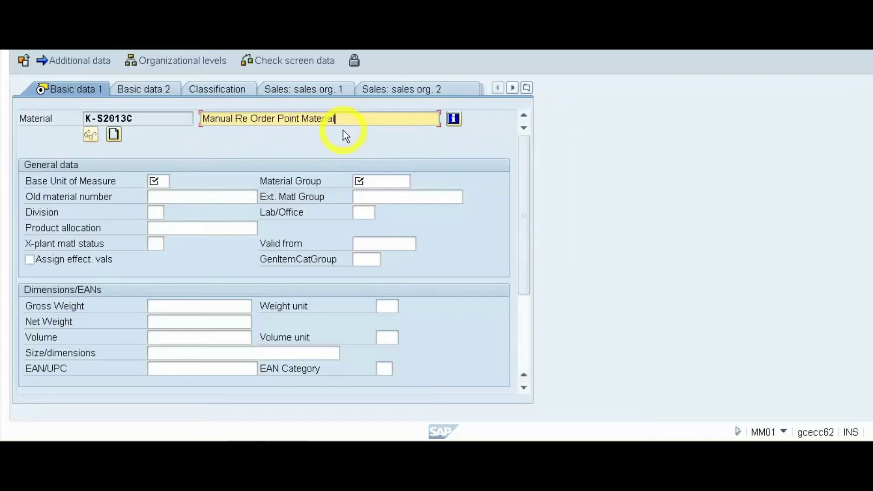
Step: Set the base unit of measure to EA and the material group to 0001, and continue to the purchasing data
left_click(155, 177)
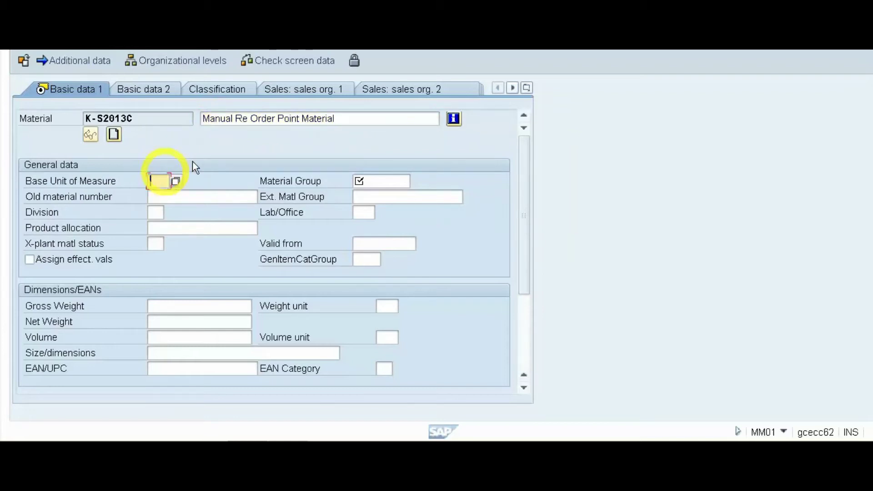
type("EA")
key("Tab")
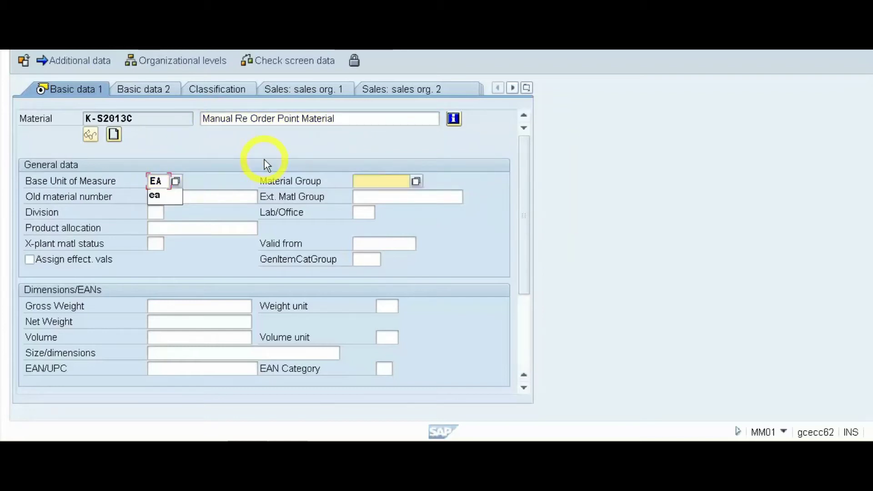
key("Down")
key("Return")
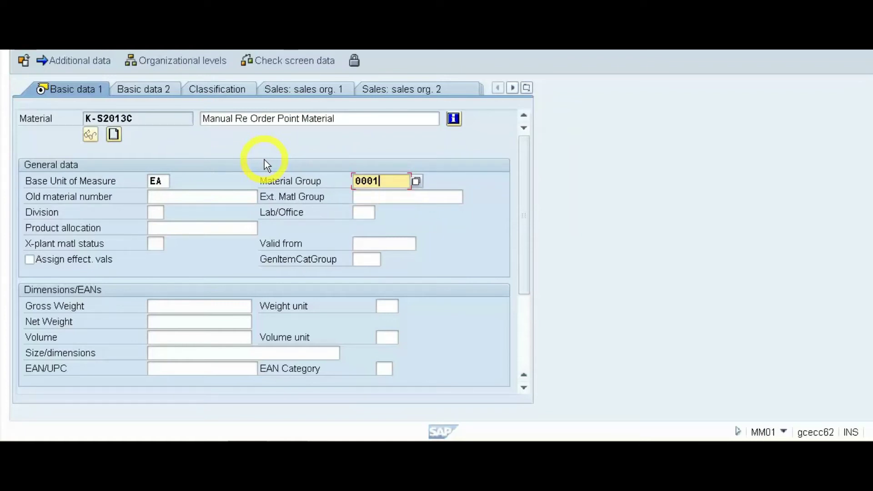
key("Return")
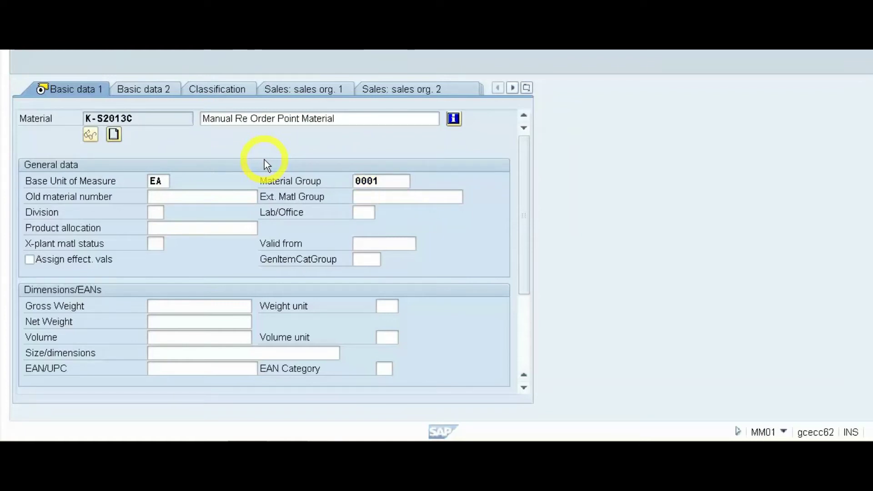
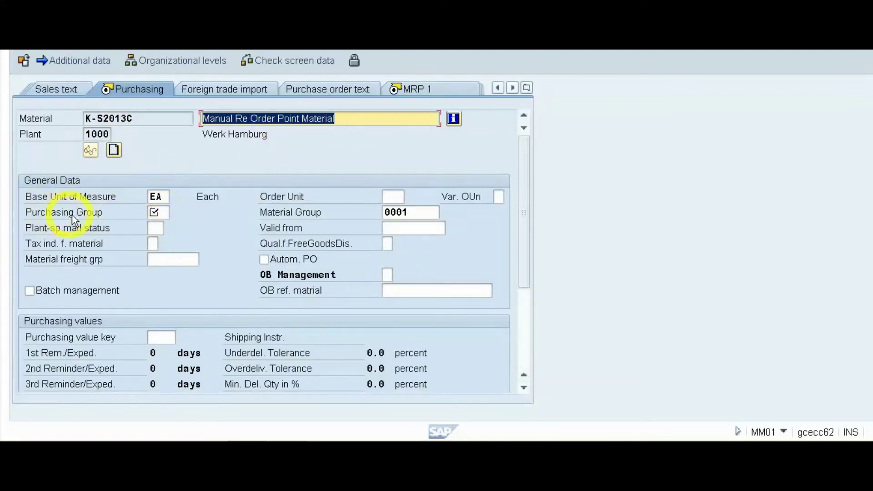
Step: Set the purchasing group to 100 and continue to the MRP 1 data
left_click(157, 212)
type("100")
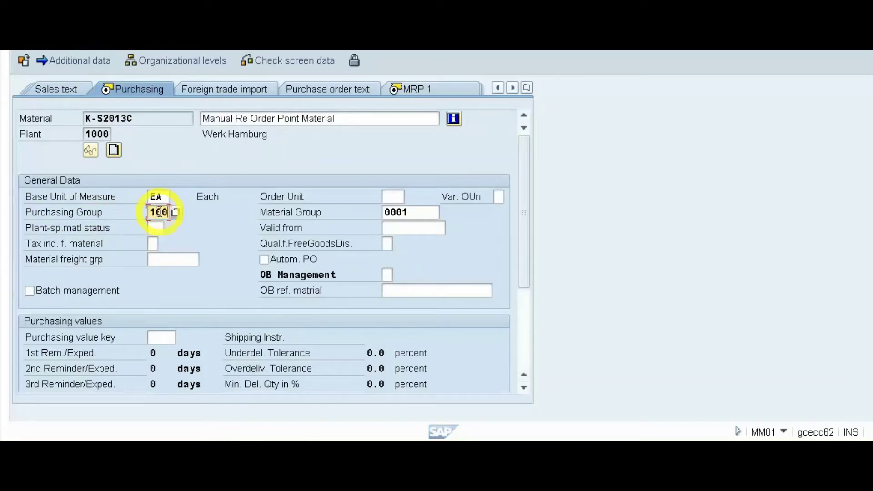
key("Return")
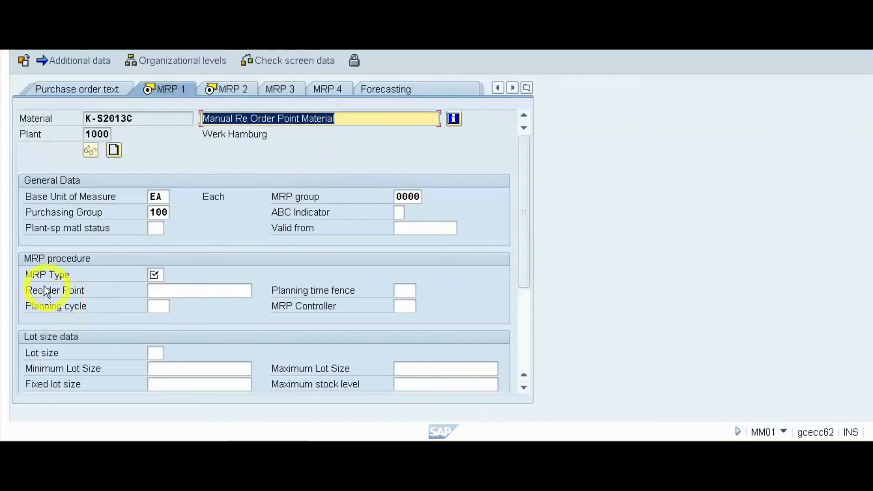
Step: Choose VB, Manual reorder point planning, as the MRP type from the list of possible values and confirm it
left_click(155, 275)
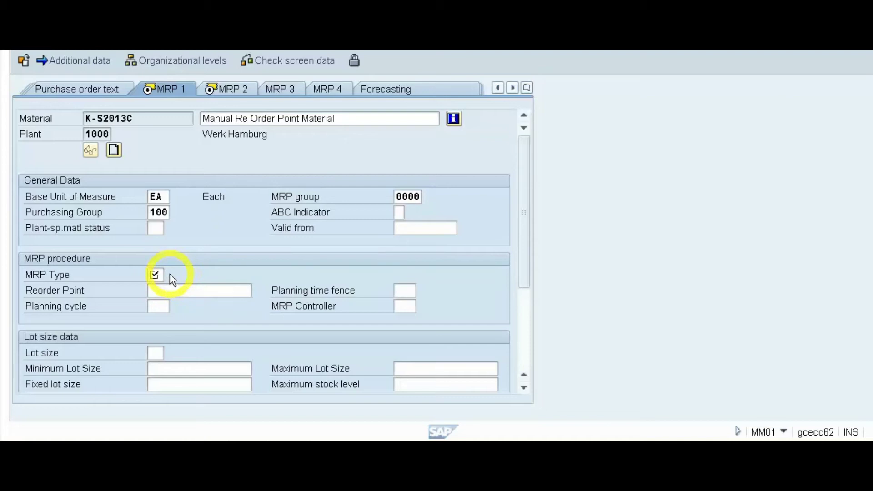
key("F4")
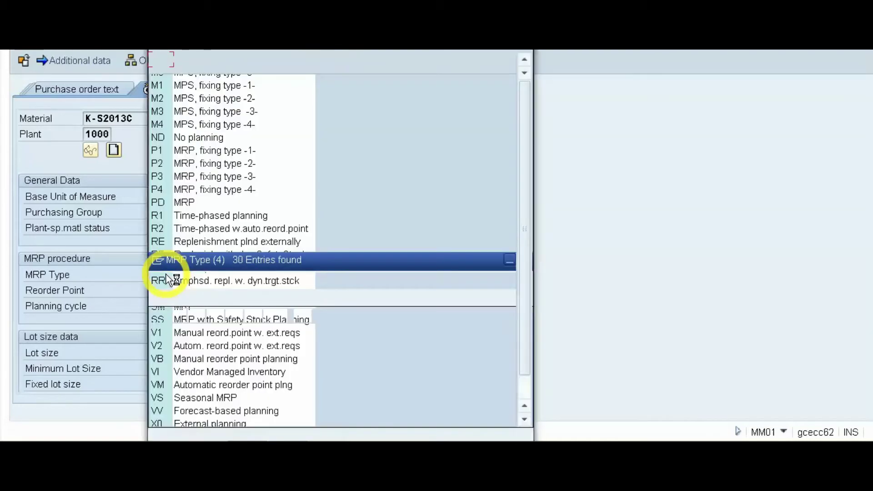
left_click(196, 362)
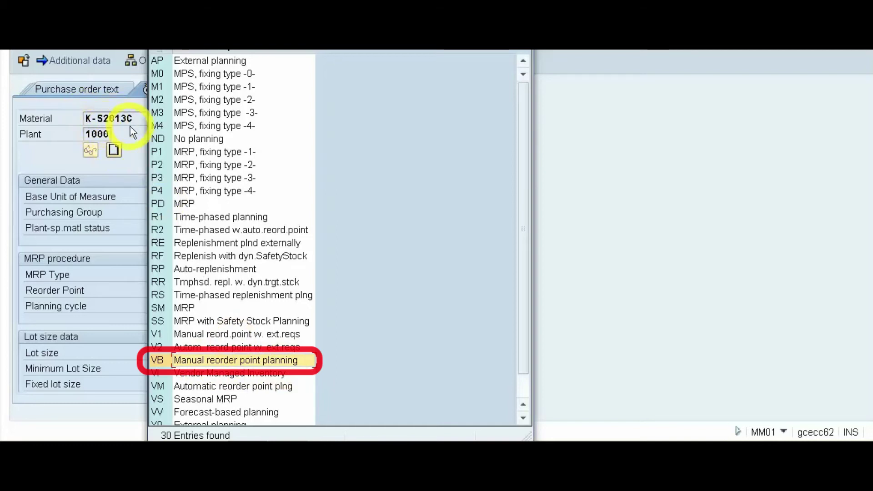
double_click(189, 359)
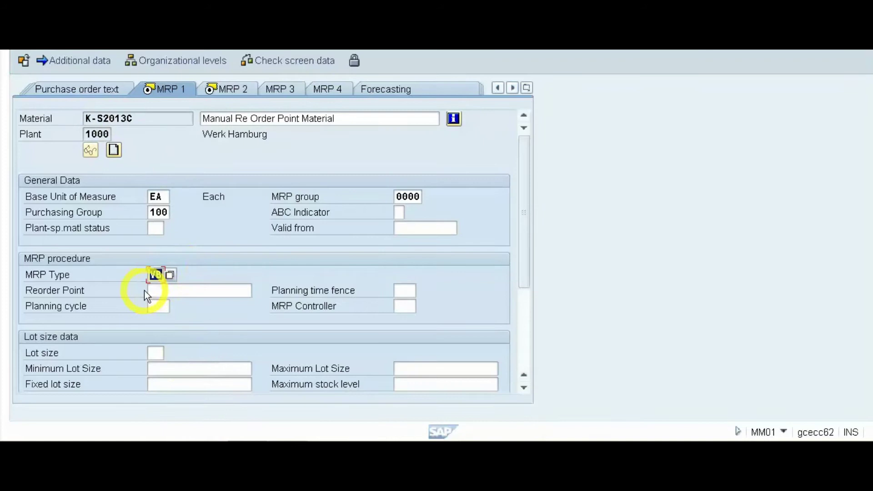
left_click(170, 293)
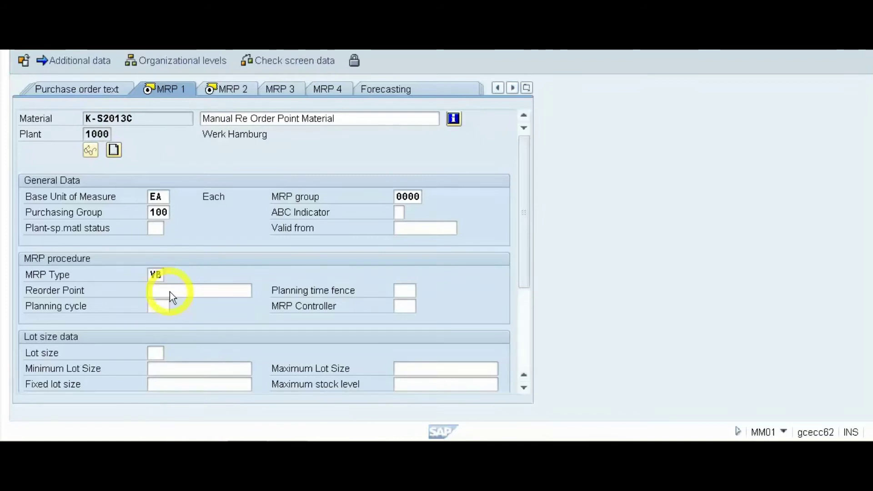
key("Return")
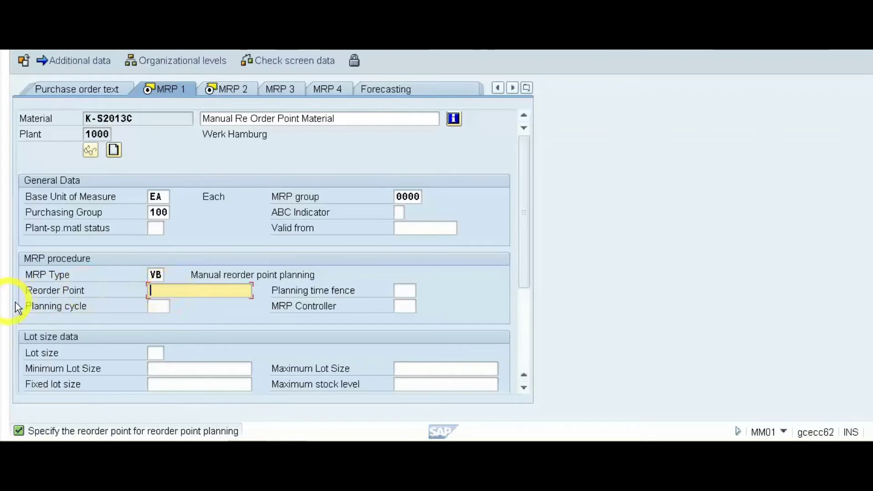
Step: Look up the reorder point in the Excel example sheet and set the material's Reorder Point to 100
left_click(285, 435)
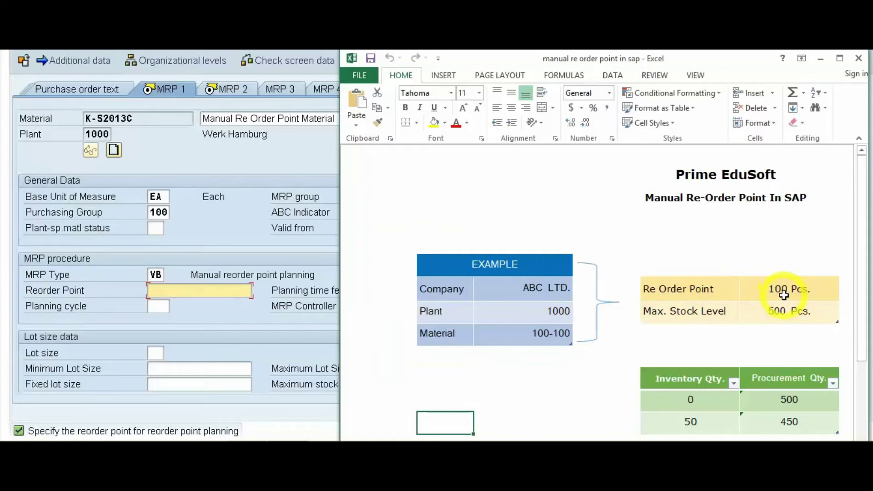
left_click(177, 288)
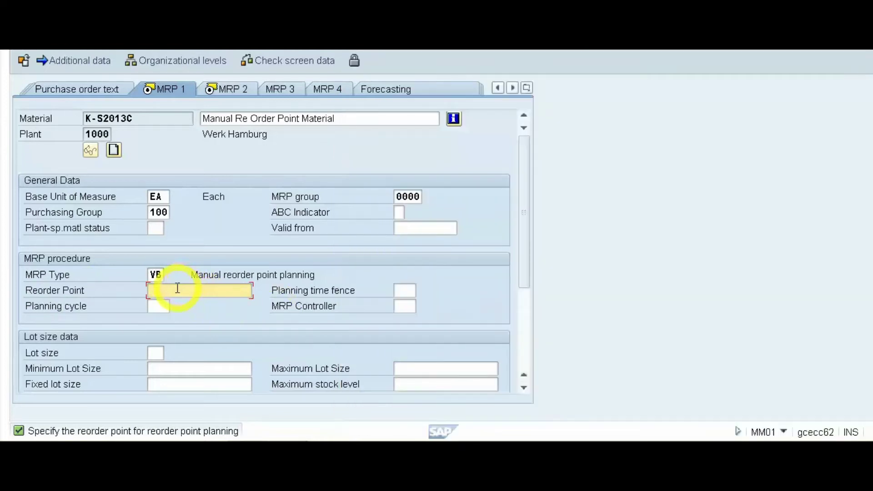
type("1000")
key("BackSpace")
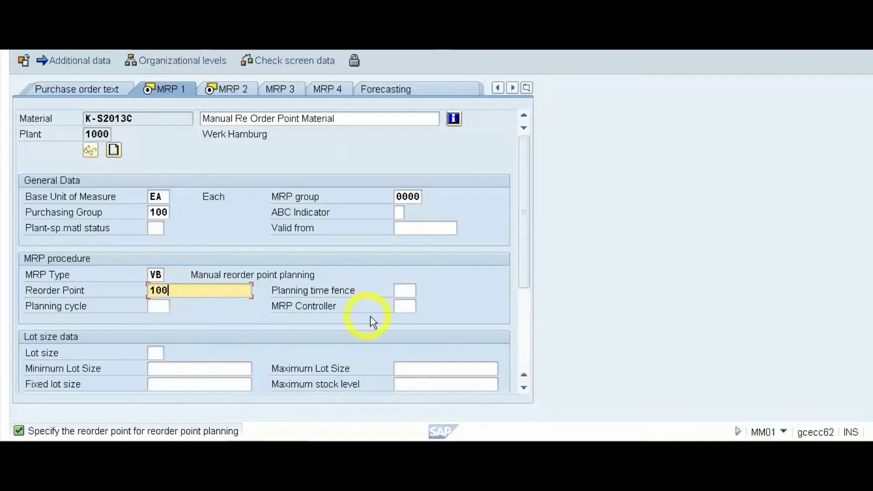
Step: Set the material's MRP Controller to 001
left_click(403, 306)
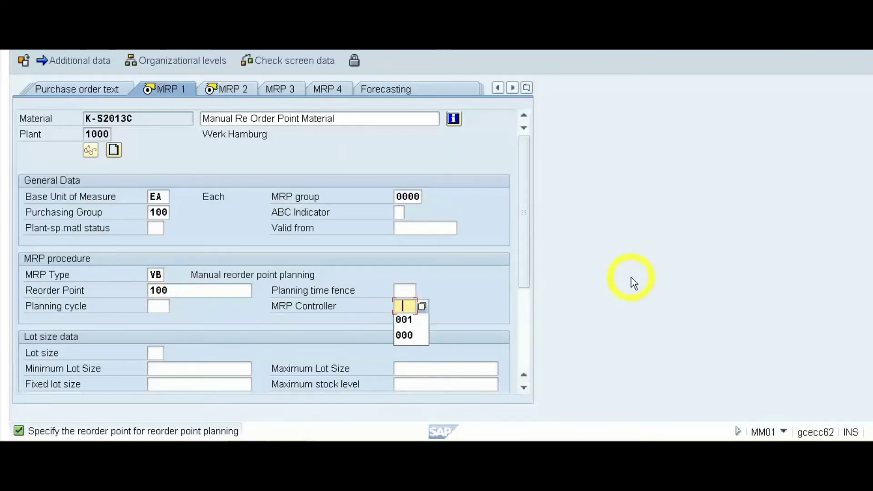
key("Down")
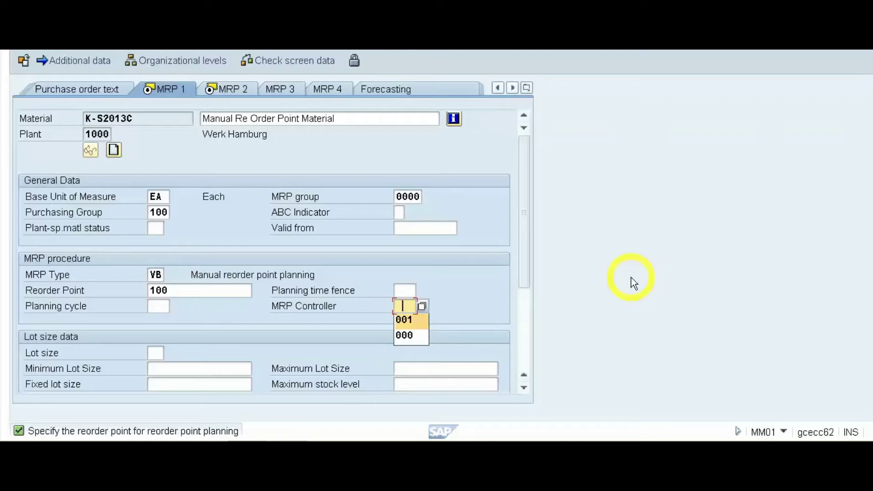
key("Return")
Step: Choose HB, Replenish to maximum stock level, as the lot size, checking it against the Excel example sheet, and confirm it
left_click(155, 353)
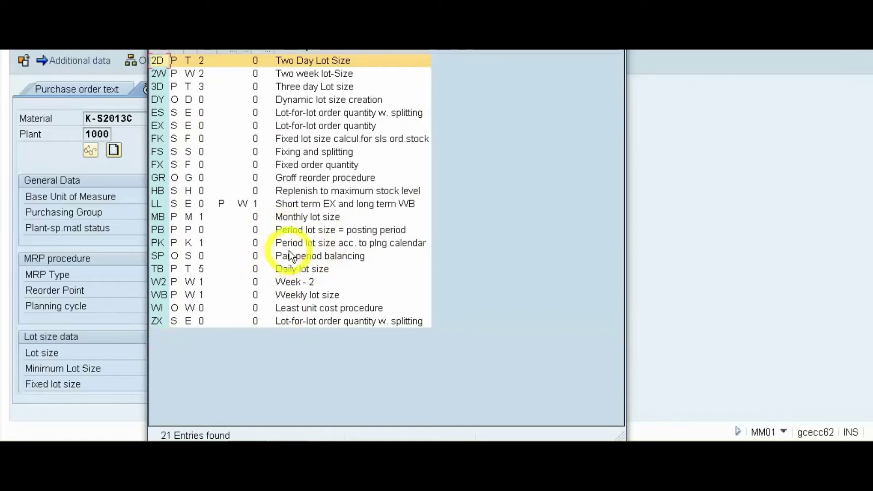
left_click(289, 193)
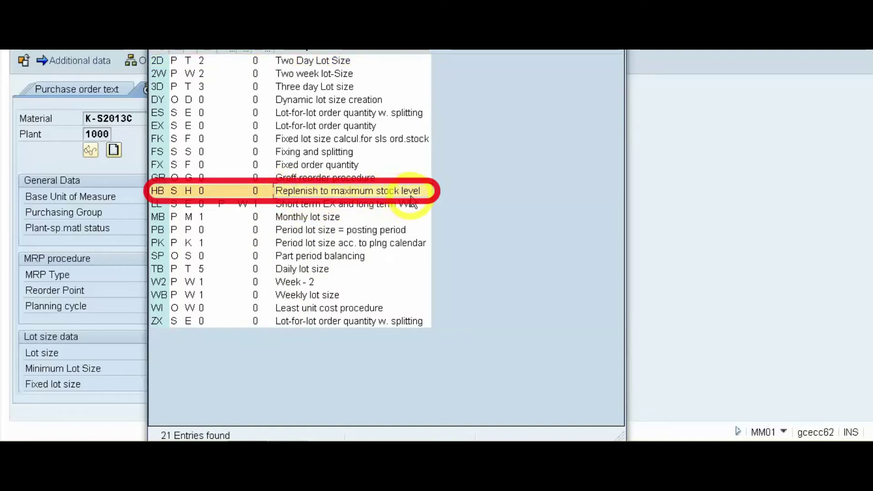
left_click(308, 439)
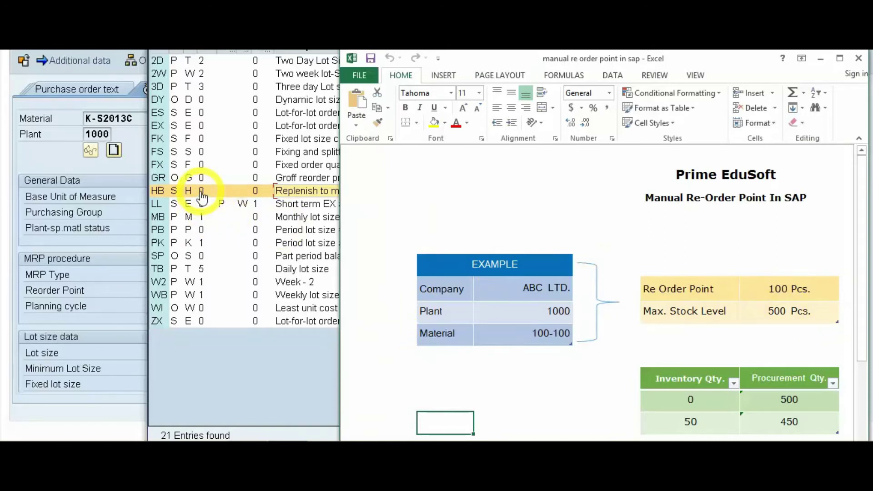
left_click(820, 58)
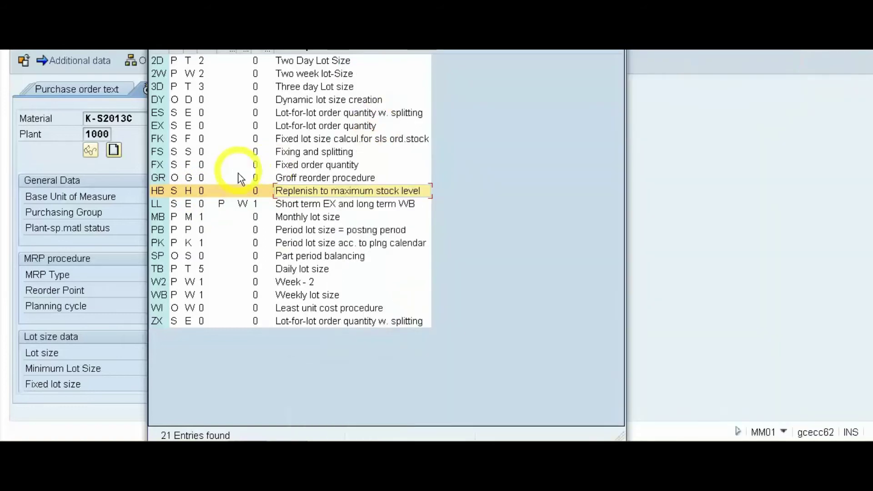
double_click(240, 195)
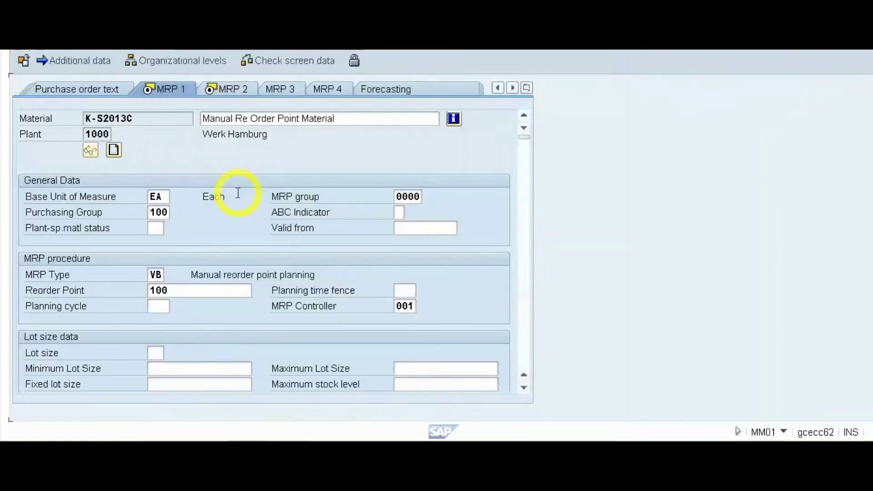
key("Return")
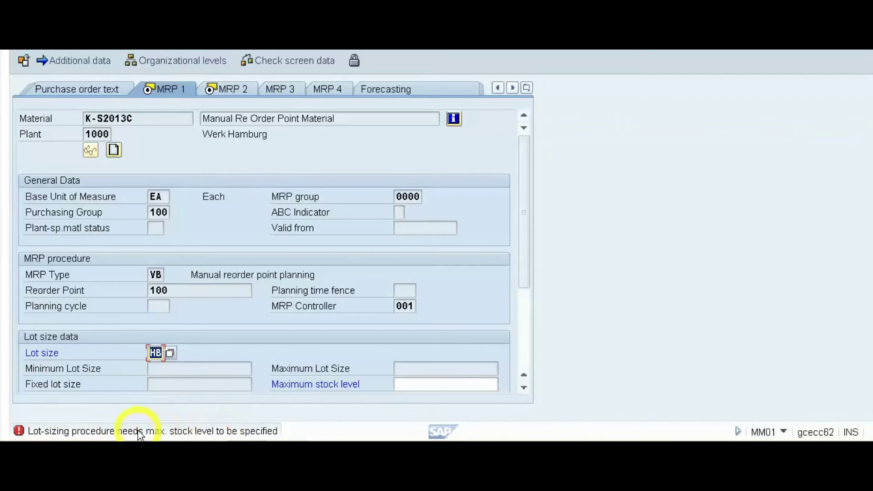
Step: Set the Maximum stock level to 500 and continue to the MRP 2 data
left_click(405, 385)
type("500")
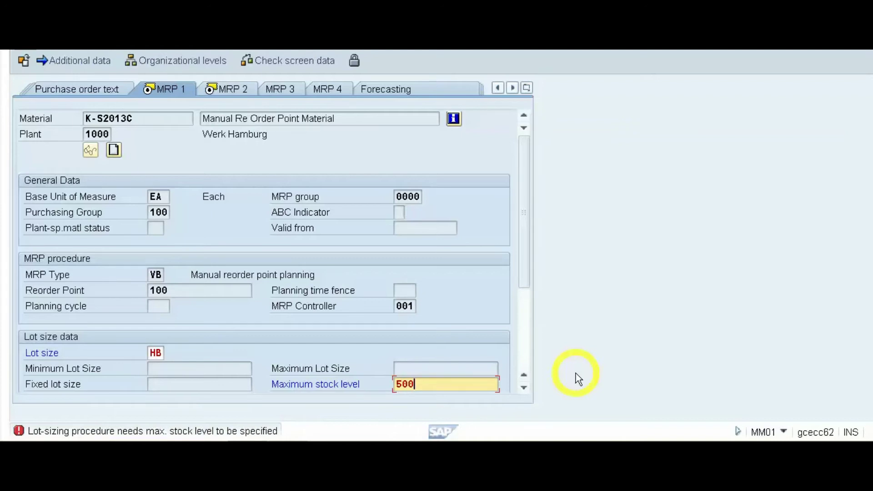
key("Return")
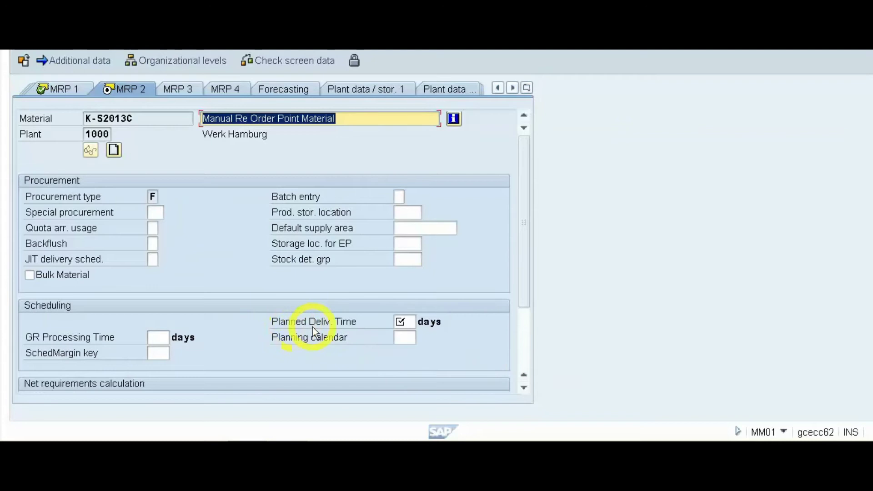
Step: Set the Planned Deliv. Time to 5 days and continue to the Accounting 1 data
left_click(402, 322)
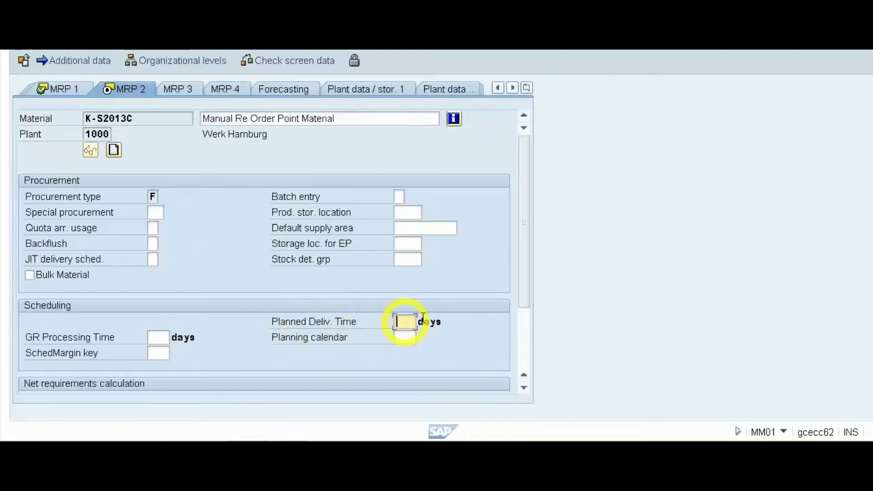
type("5")
key("Return")
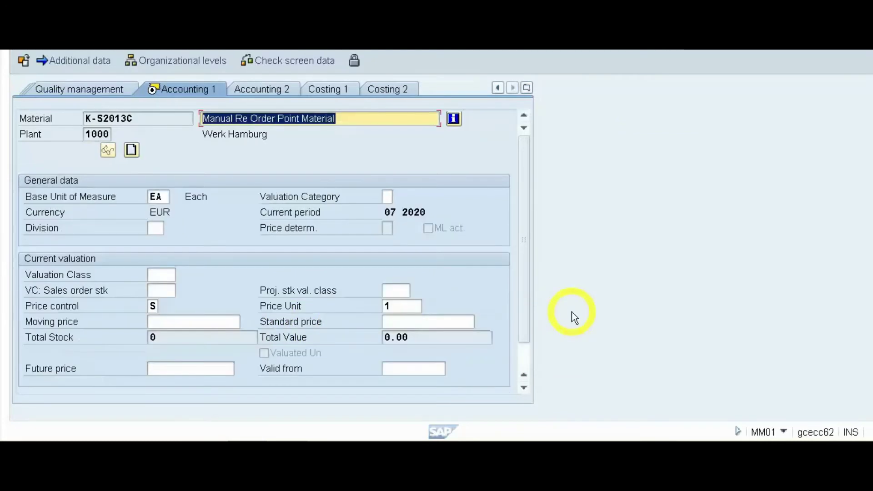
Step: Set the material's Valuation Class to 3000
left_click(161, 275)
type("3")
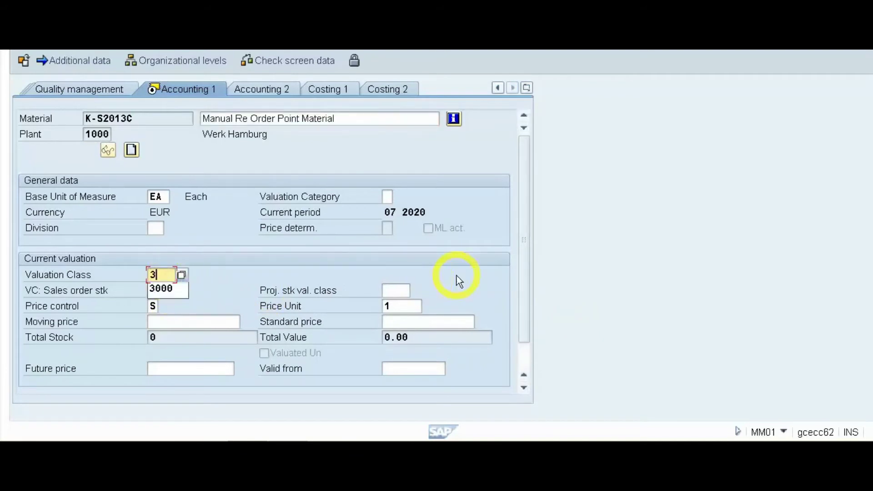
key("Down")
key("Return")
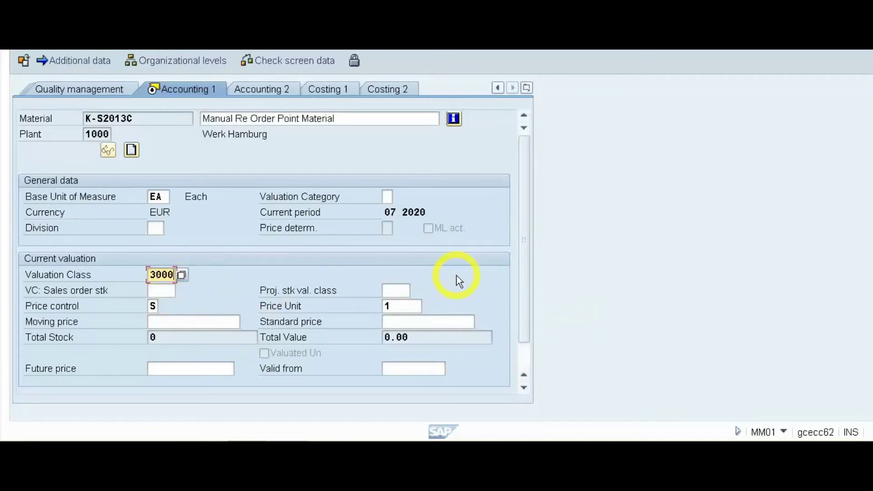
Step: Set the price control to V and the moving price to 200, and save the new material
key("Tab")
key("Tab")
key("Tab")
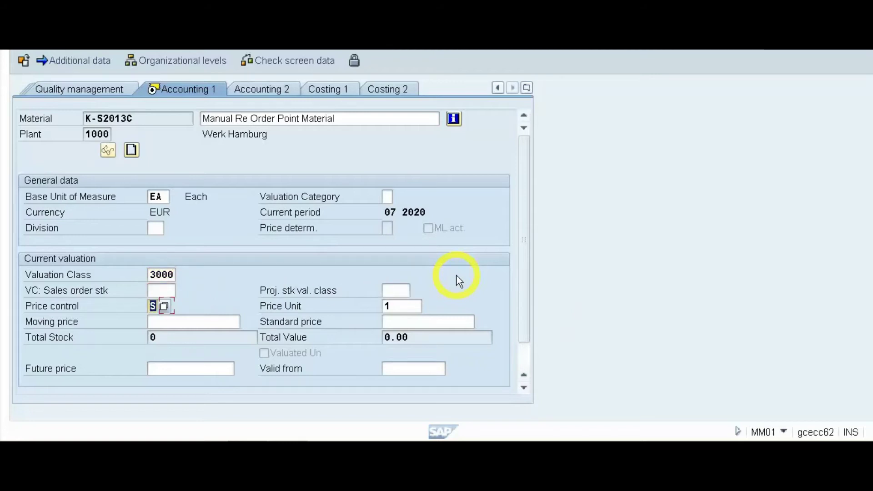
key("Tab")
key("Tab")
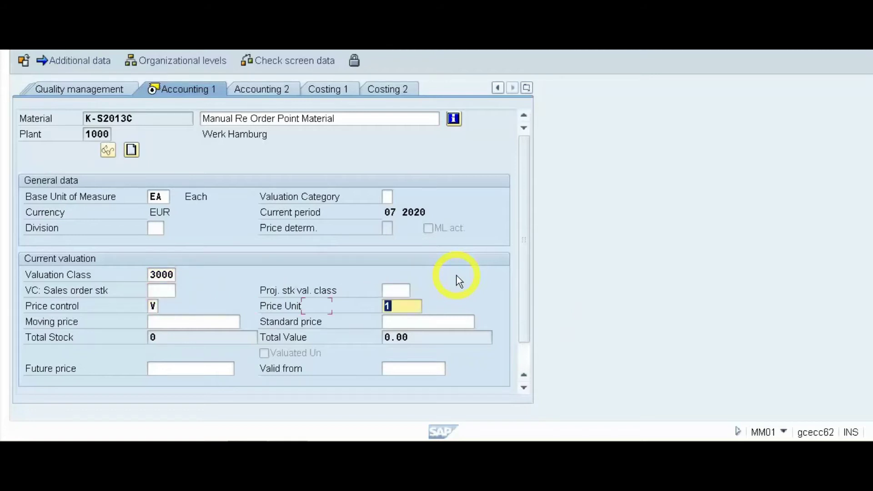
type("200")
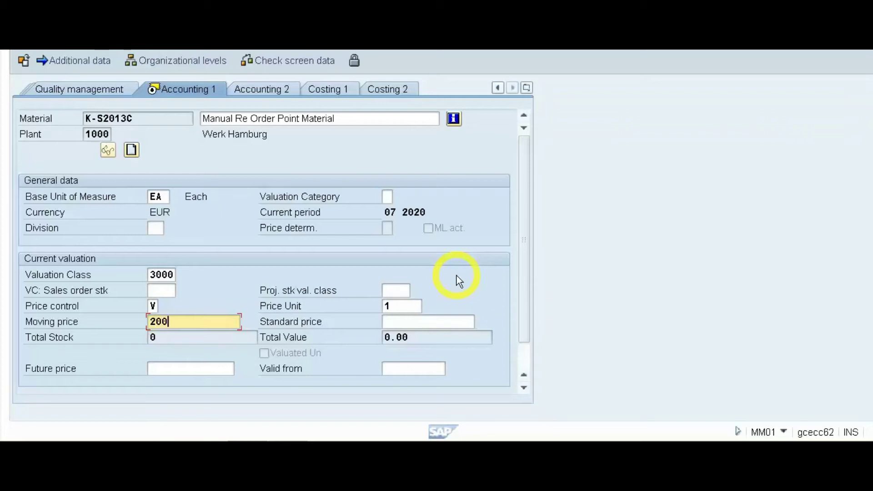
key("Return")
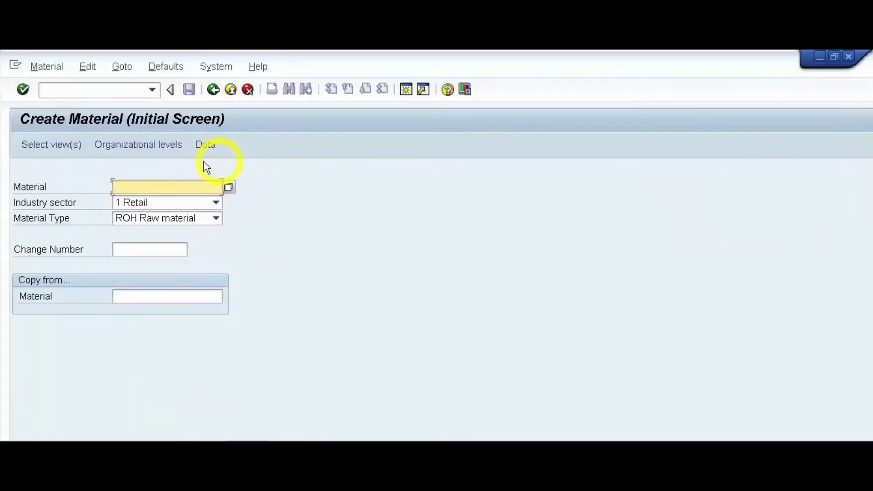
Step: Go to the stock overview transaction MMBE and display the stock of material K-S2013C in plant 1000
left_click(95, 90)
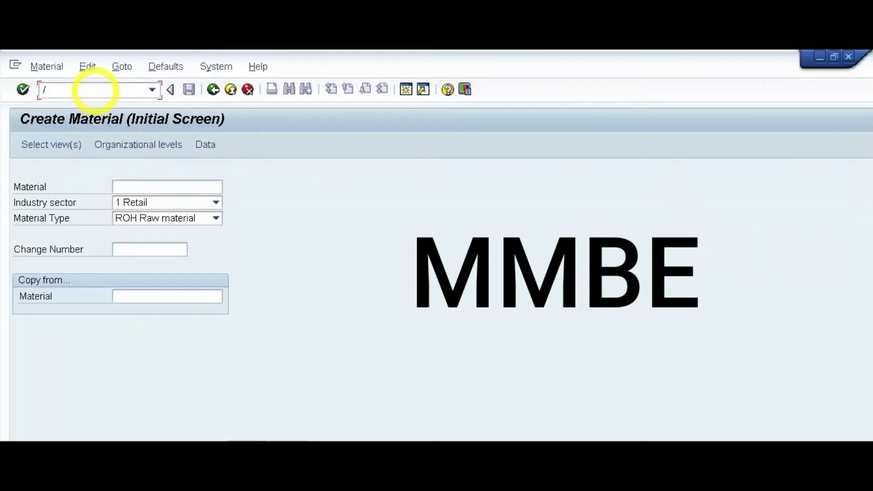
type("/N")
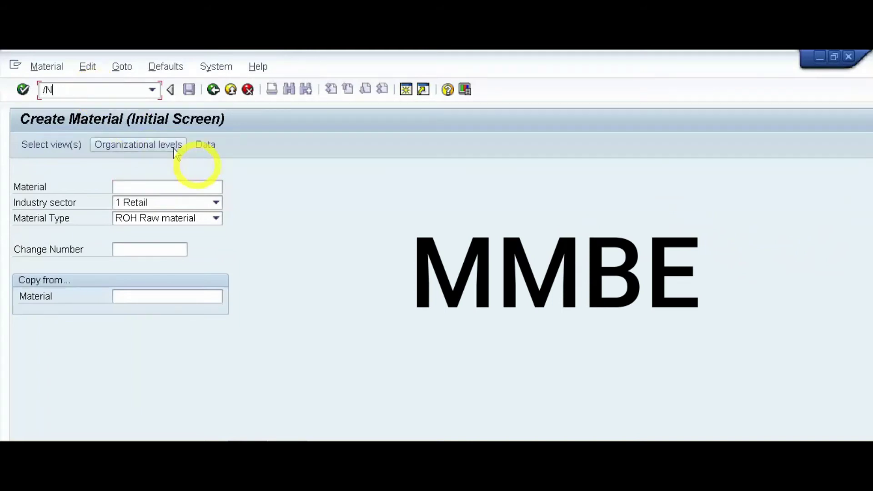
type("MMBE")
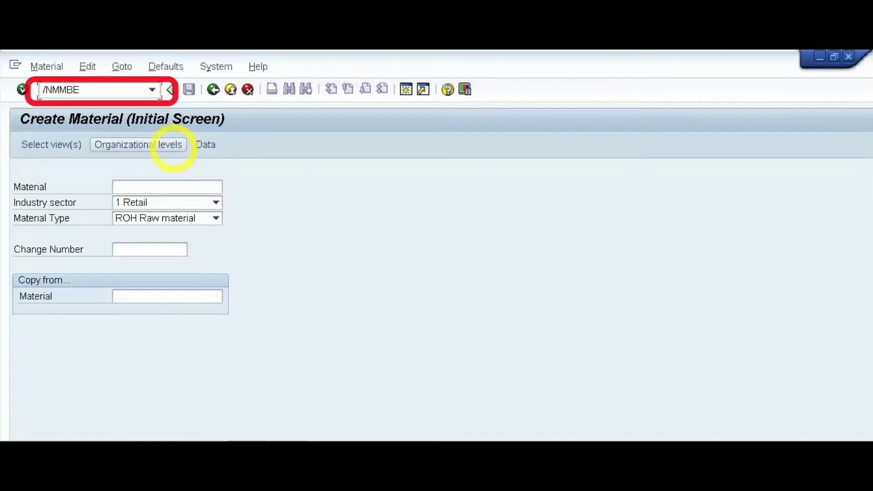
key("Return")
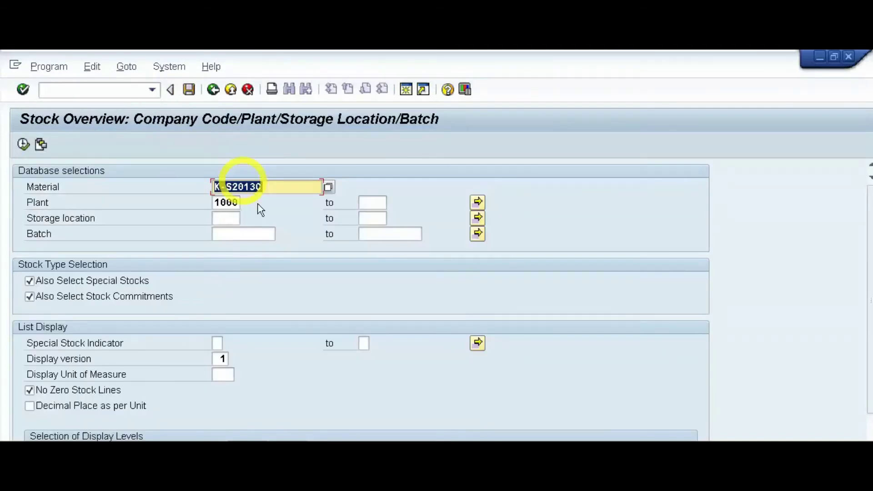
left_click(23, 144)
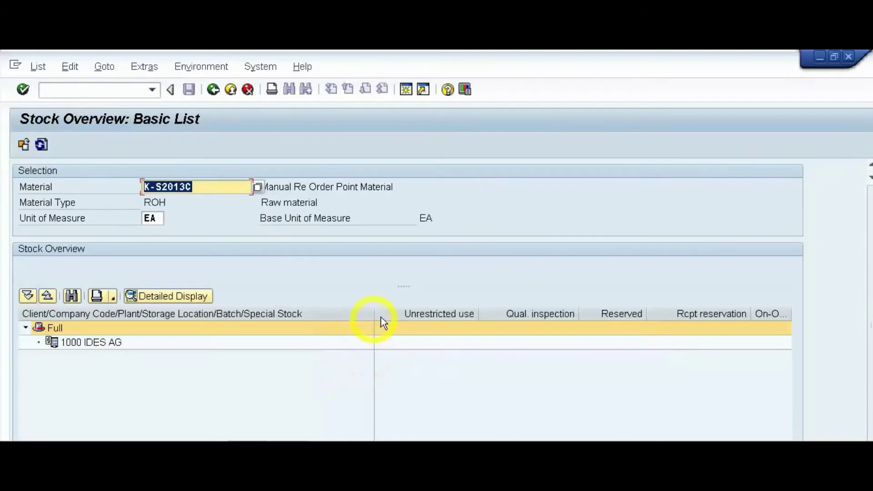
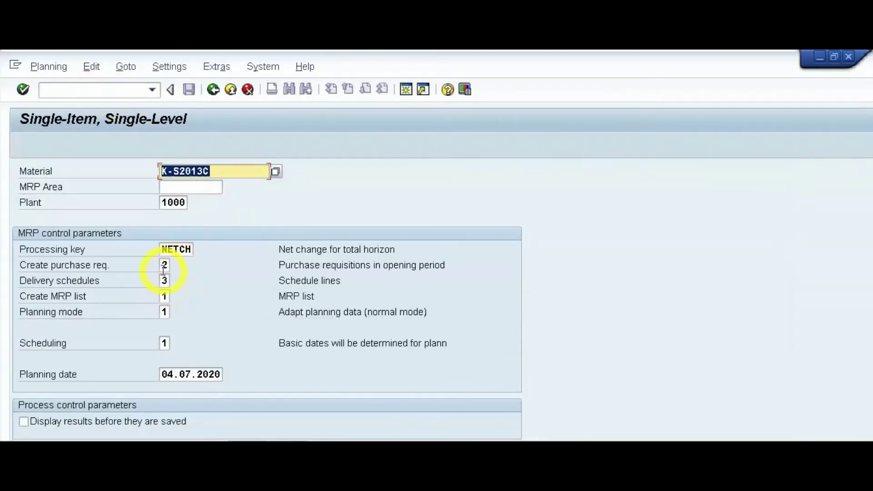
Step: Run single-item, single-level planning for K-S2013C with Create purchase req. set to 1 and results displayed before they are saved
left_click(163, 265)
left_click(175, 266)
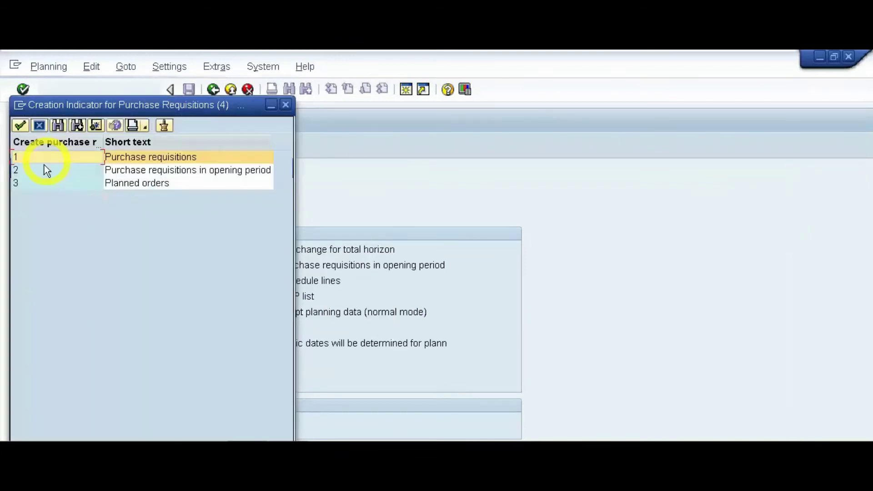
left_click(20, 126)
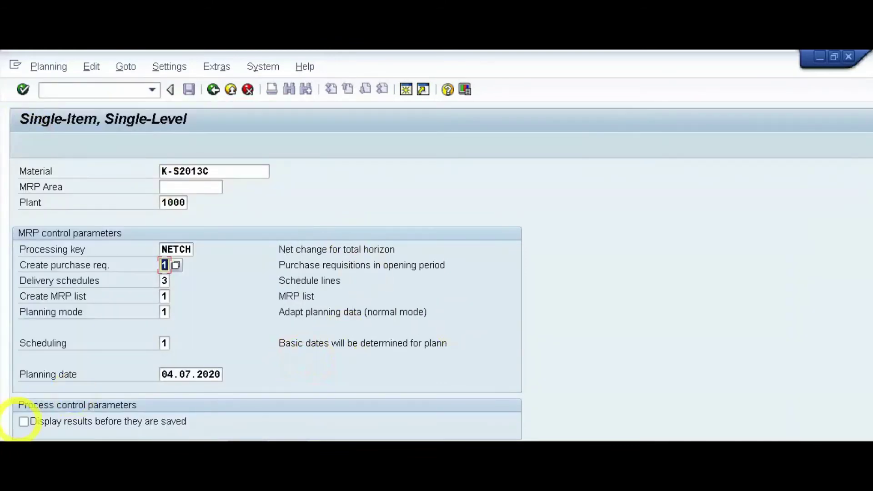
left_click(23, 421)
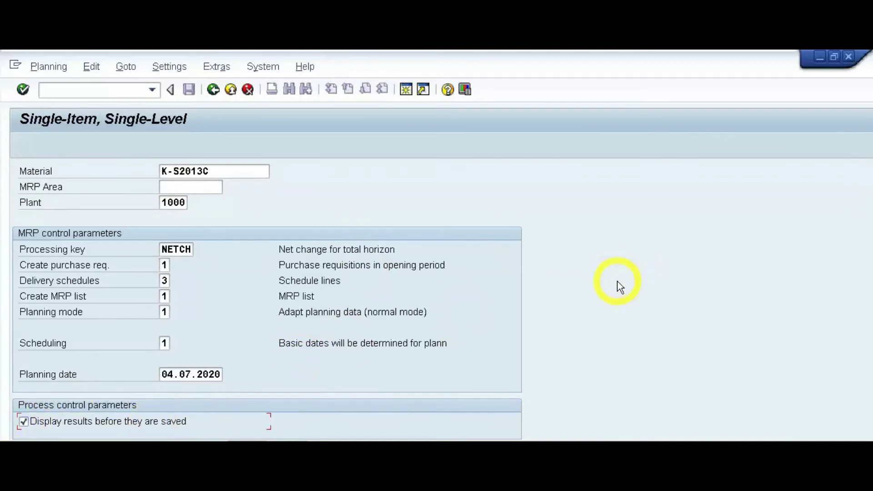
key("Return")
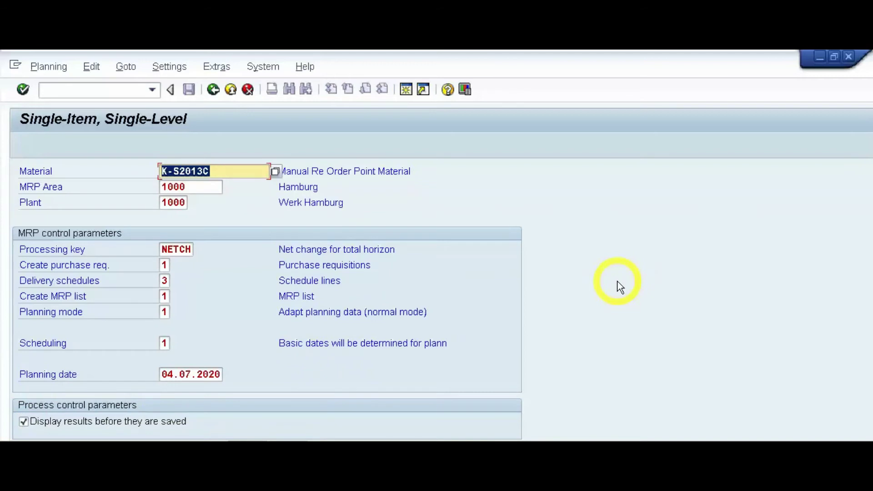
key("Return")
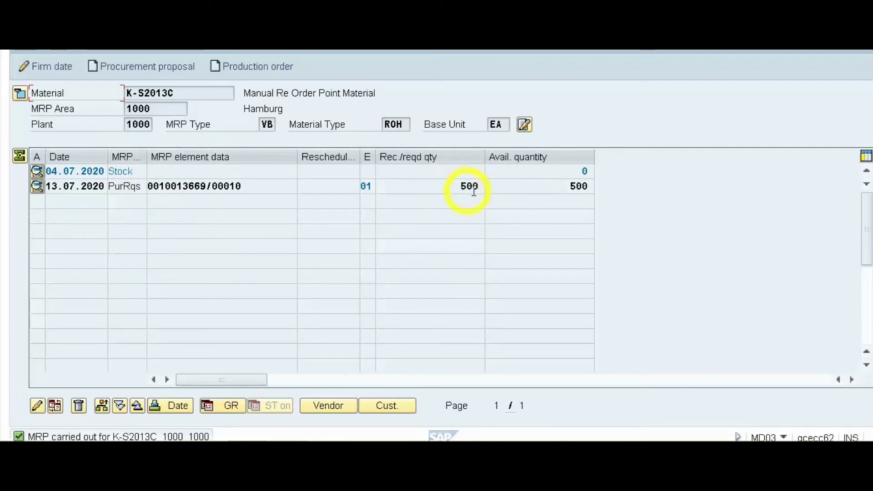
Step: Examine the planned purchase requisition's number and quantity in its additional data and compare them with the Excel example sheet
left_click(38, 187)
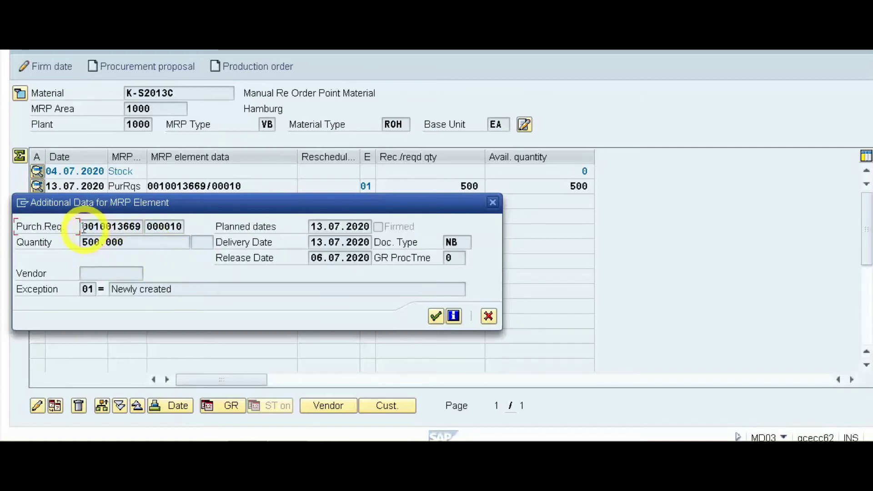
left_click_drag(81, 226, 142, 225)
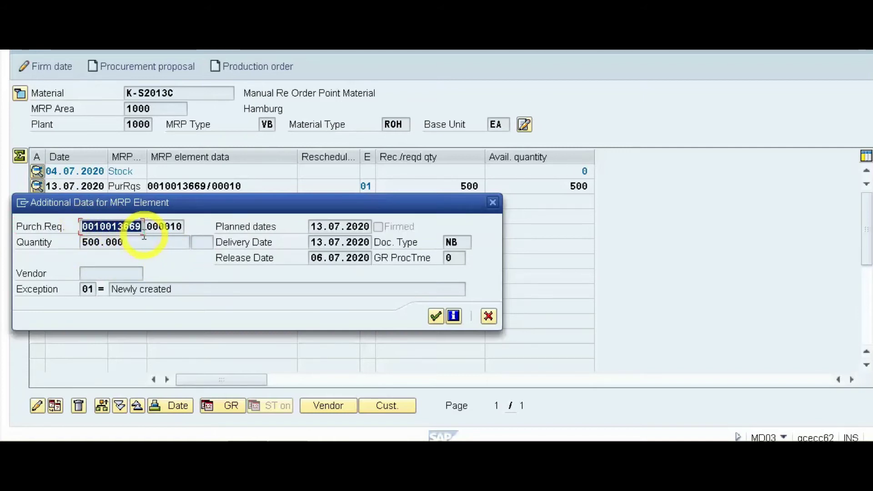
left_click(138, 228)
left_click_drag(88, 227, 141, 249)
left_click(140, 249)
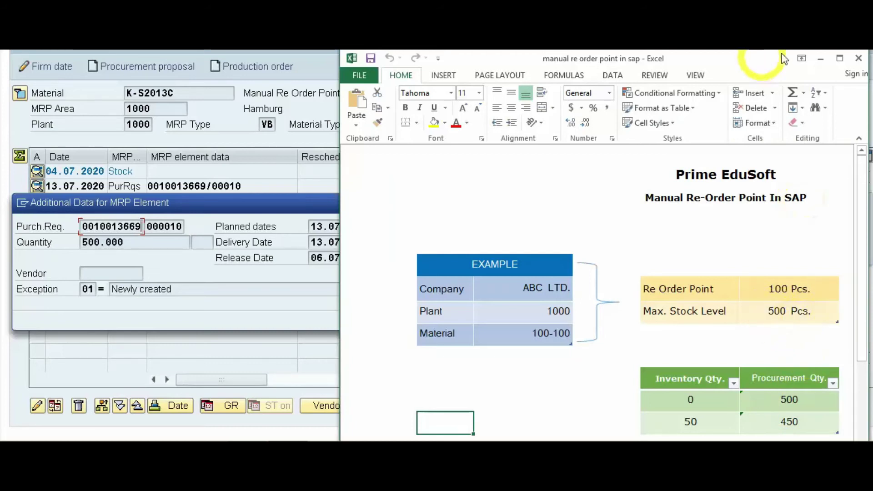
left_click(821, 59)
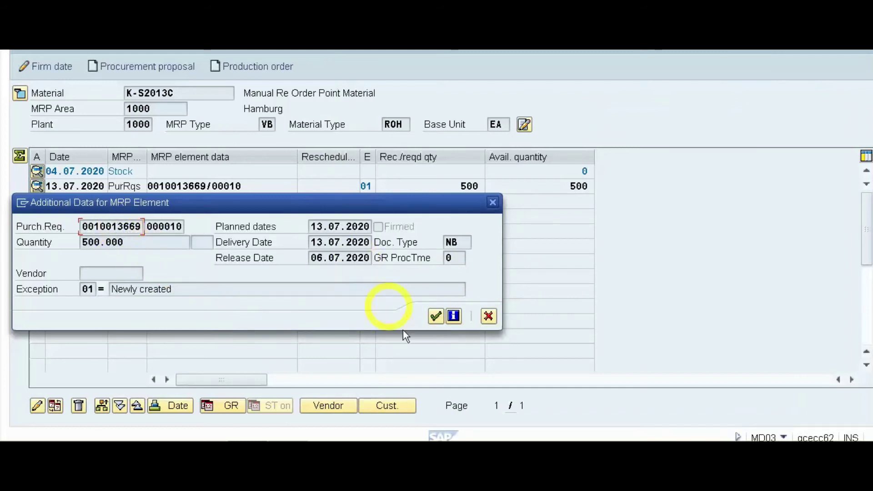
Step: Close the requisition's additional data and save the planning result
left_click(436, 316)
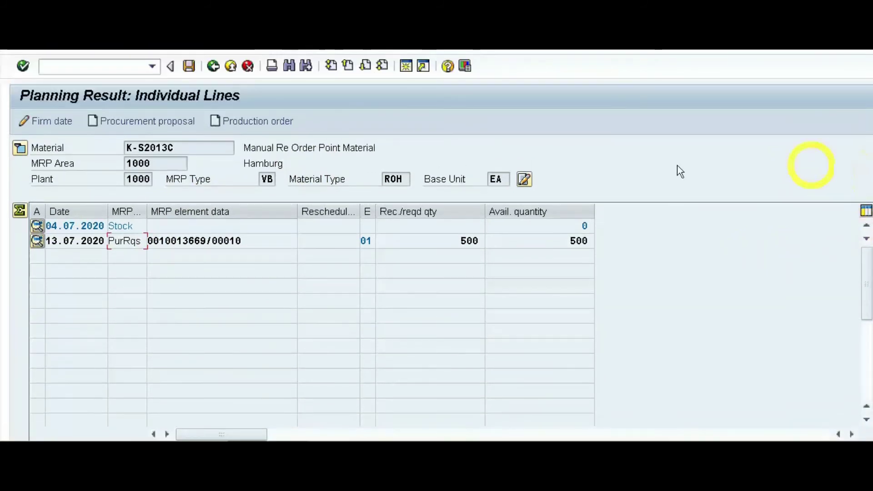
left_click(189, 67)
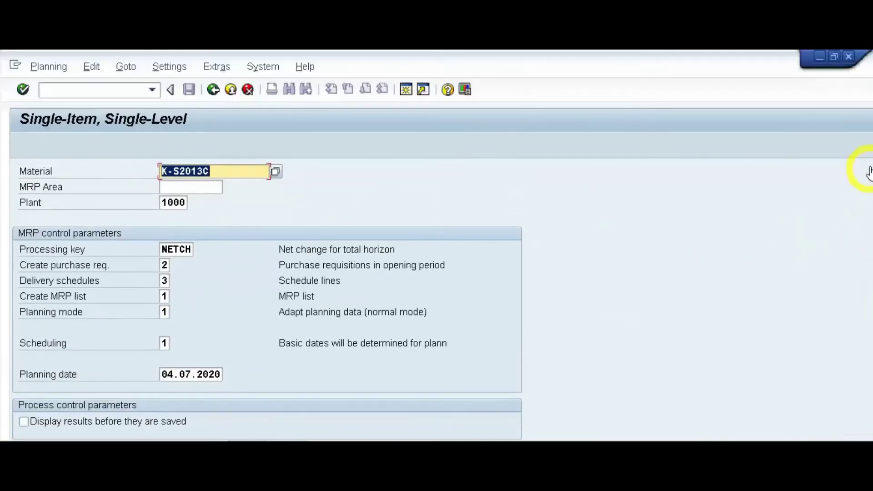
Step: Go to transaction MD04 and display the stock/requirements list of material K-S2013C in plant 1000
left_click(81, 91)
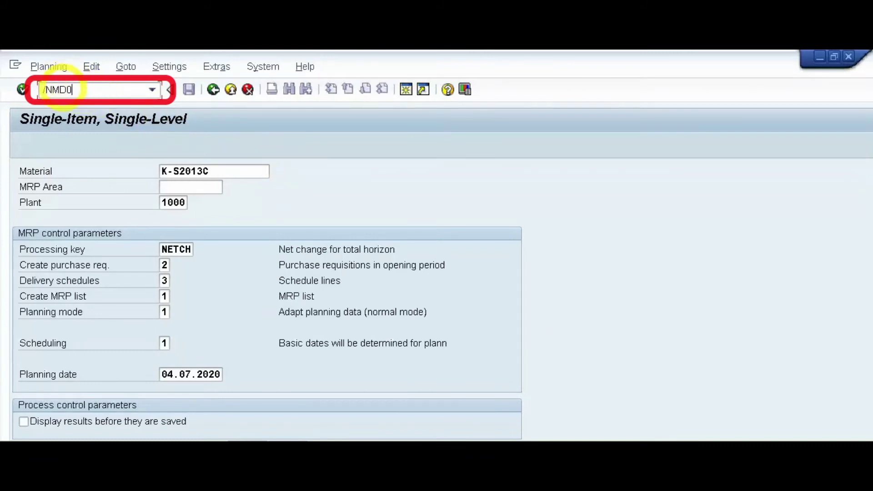
type("4444")
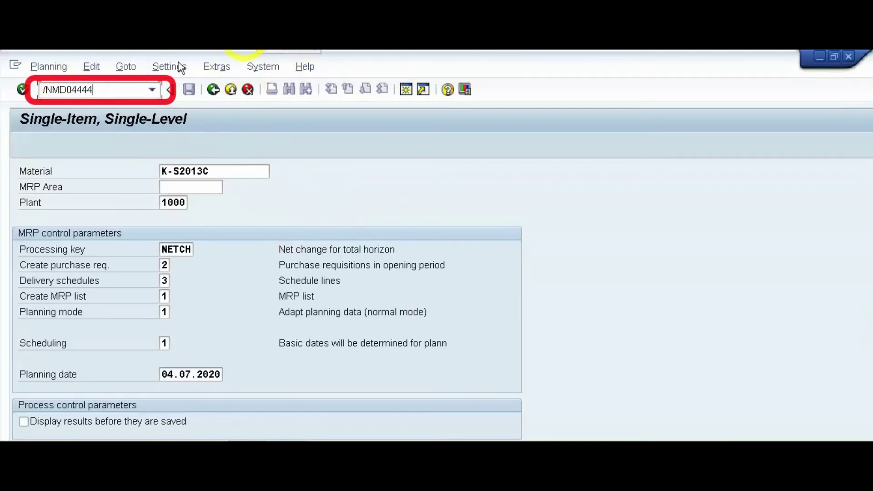
key("BackSpace")
key("BackSpace")
key("BackSpace")
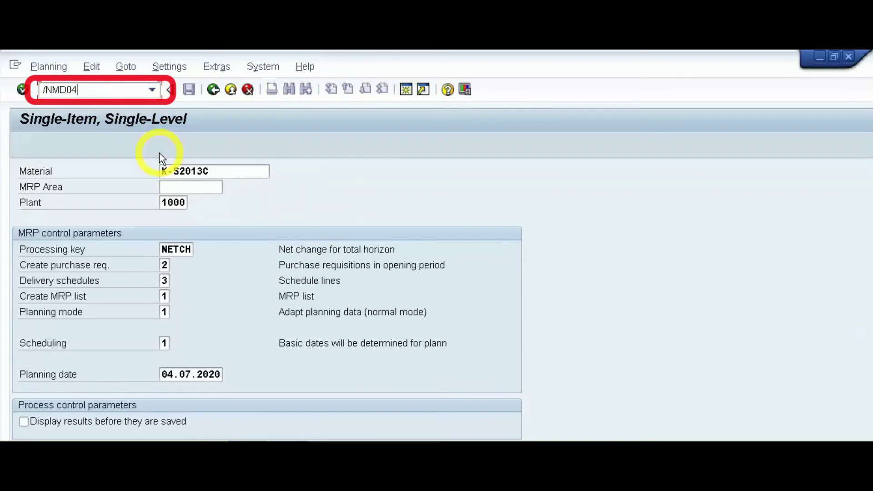
key("Return")
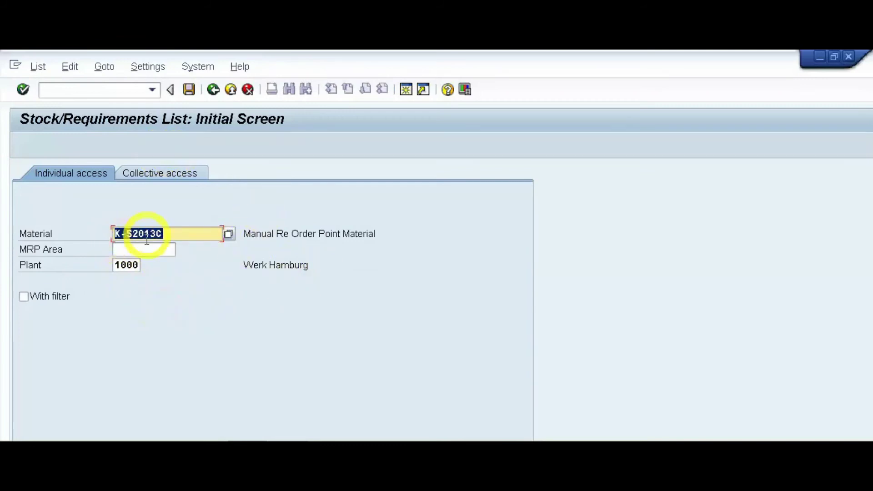
key("Return")
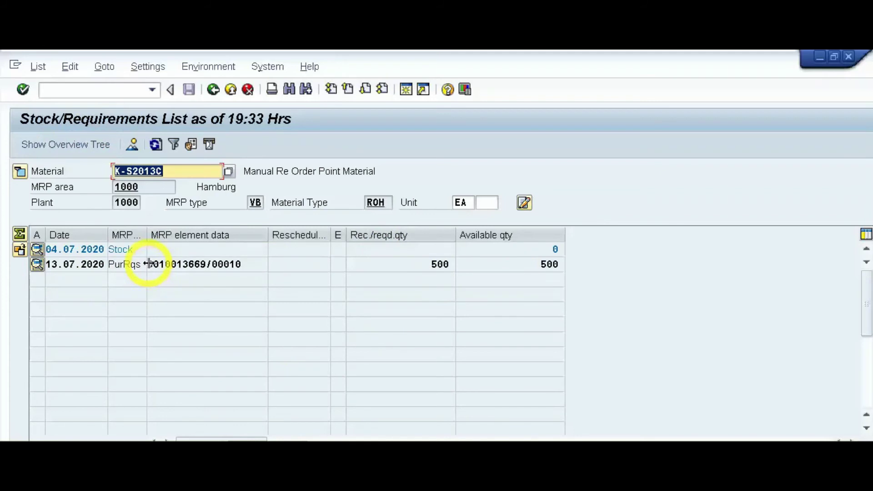
Step: Start a purchase order from the purchase requisition, entering purchasing organization 1000, company code 1000 and vendor 1000
left_click(38, 265)
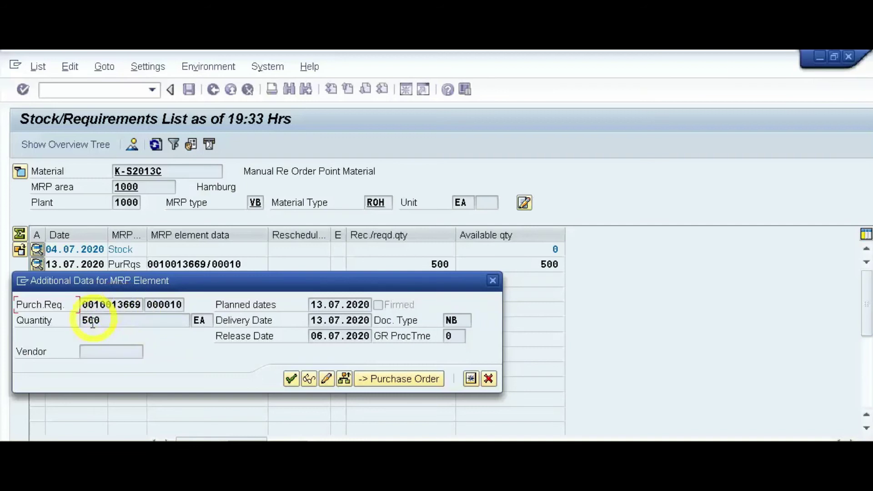
left_click(392, 381)
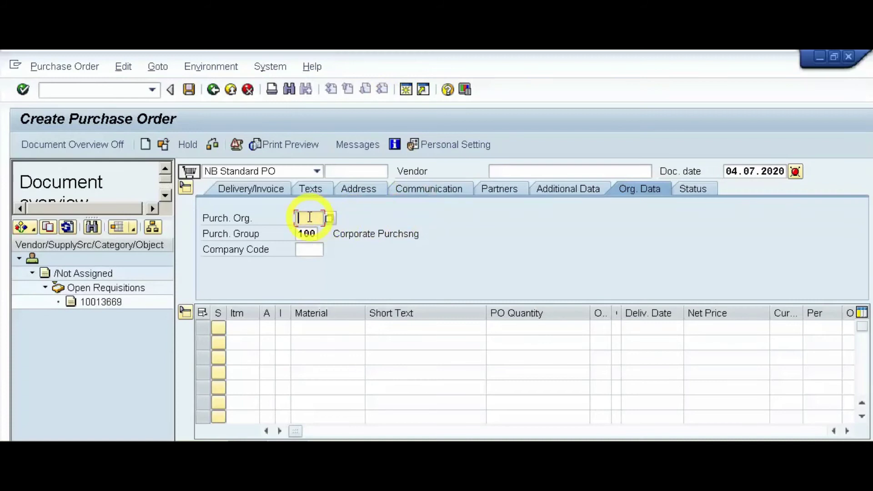
type("1000")
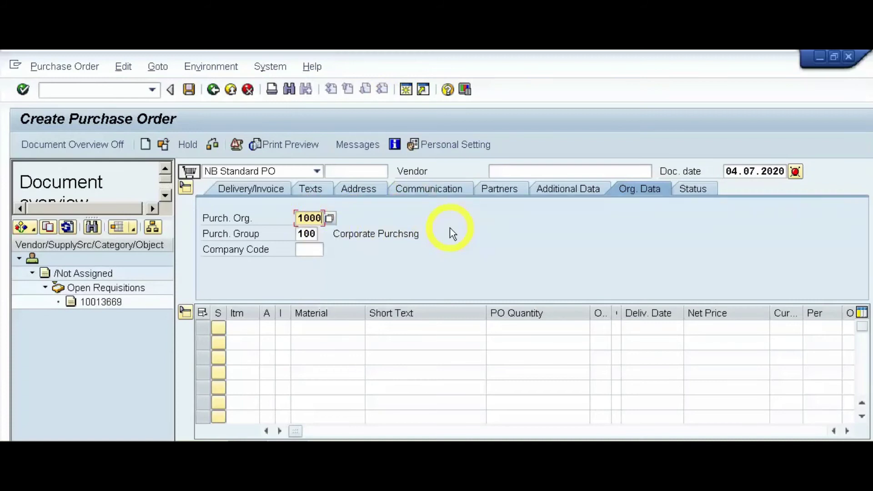
key("Tab")
key("Tab")
type("1000")
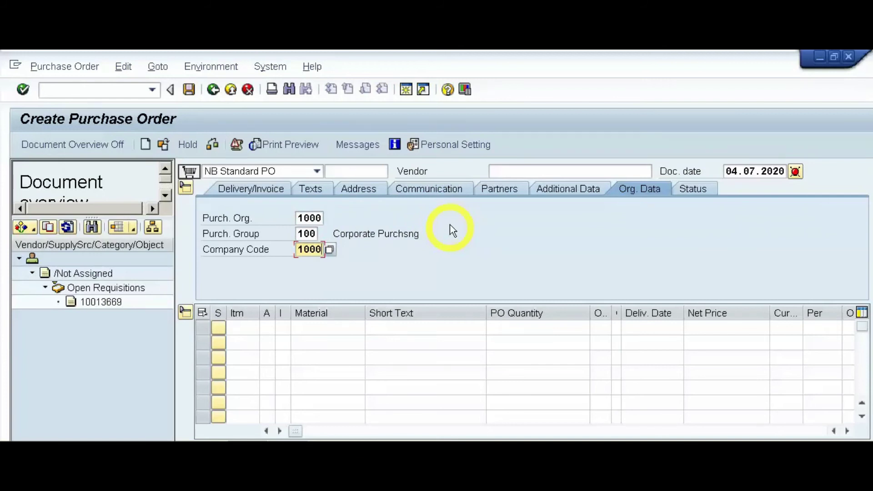
left_click(505, 172)
type("1000")
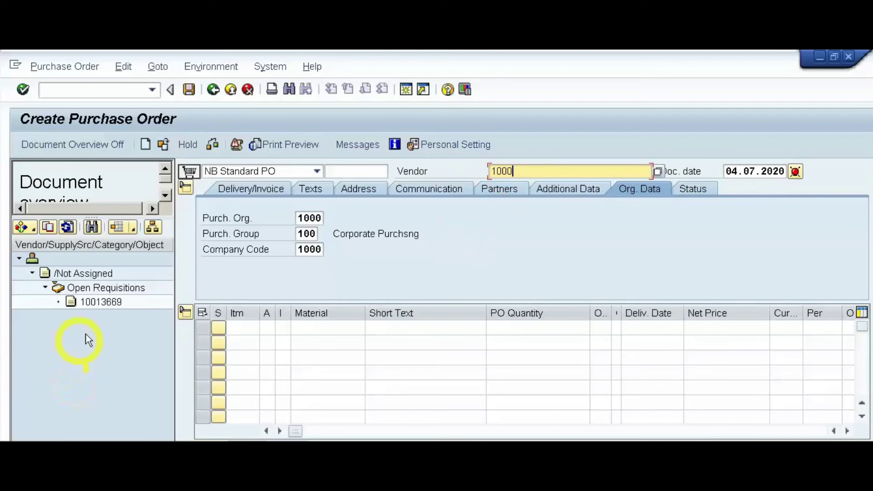
Step: Adopt the open requisition as the purchase order's item and set its gross price to 20 EUR
left_click(101, 302)
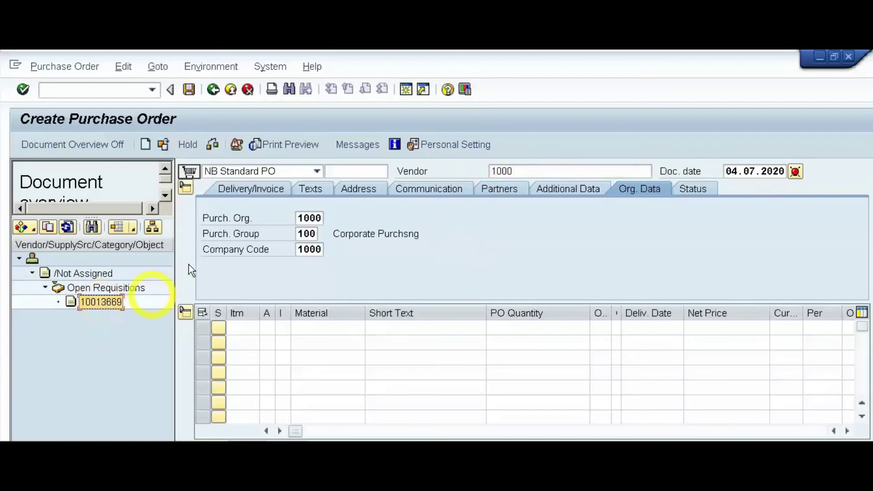
left_click_drag(100, 302, 190, 171)
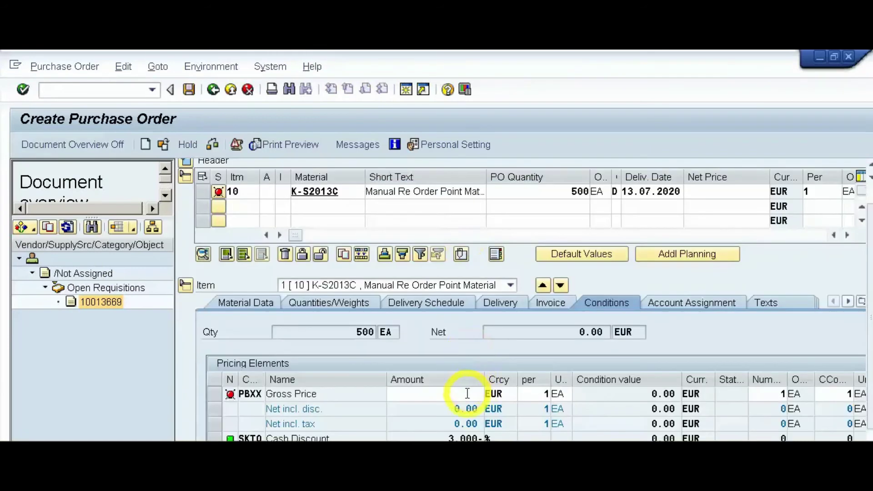
left_click(467, 394)
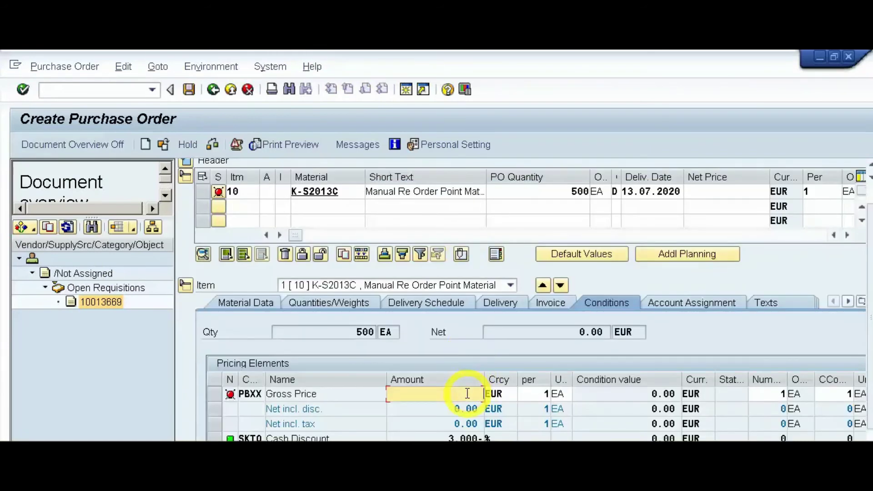
type("20")
key("Return")
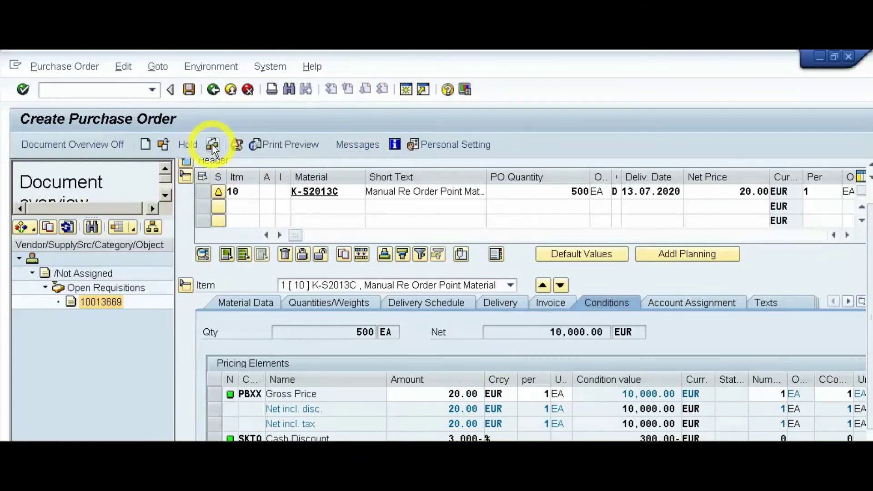
Step: Check the purchase order and save it despite the system messages
left_click(213, 145)
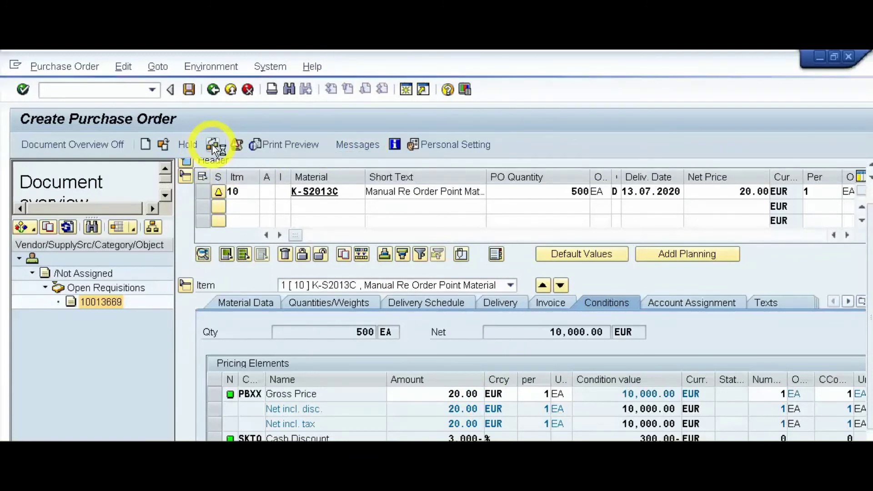
left_click(189, 91)
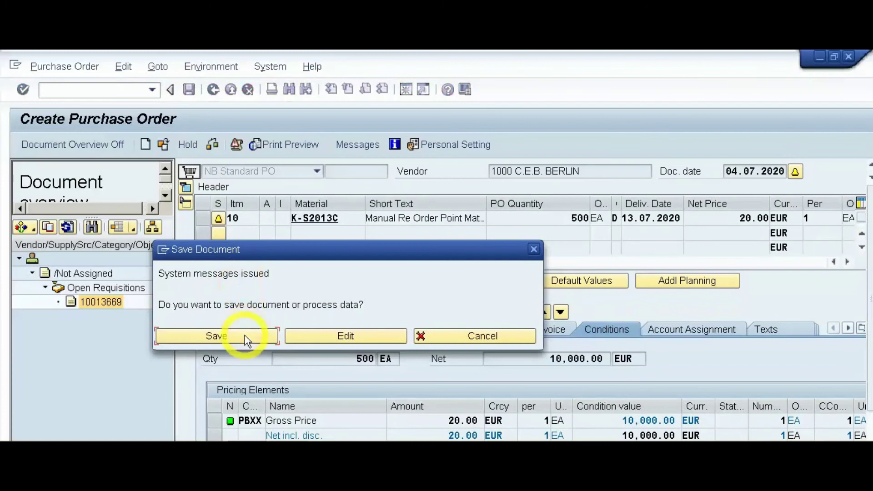
left_click(245, 334)
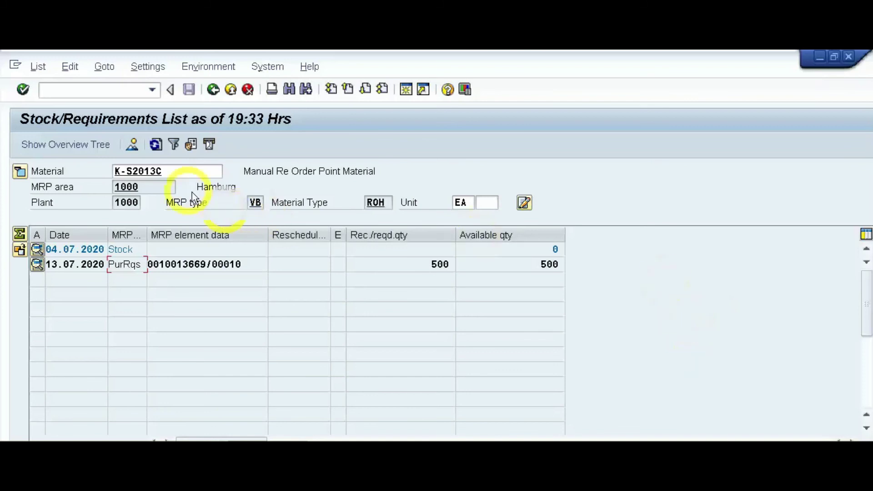
Step: Refresh the stock/requirements list and copy the purchasing document number from the purchase order's additional data
left_click(156, 147)
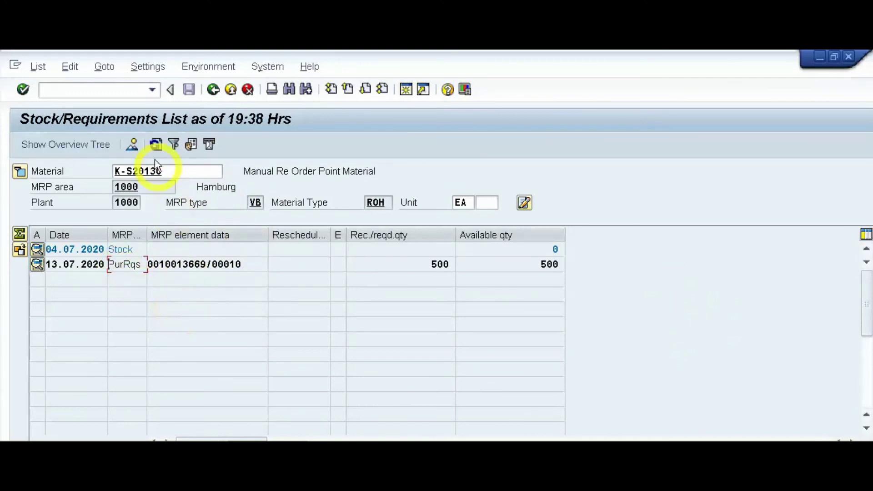
left_click(156, 146)
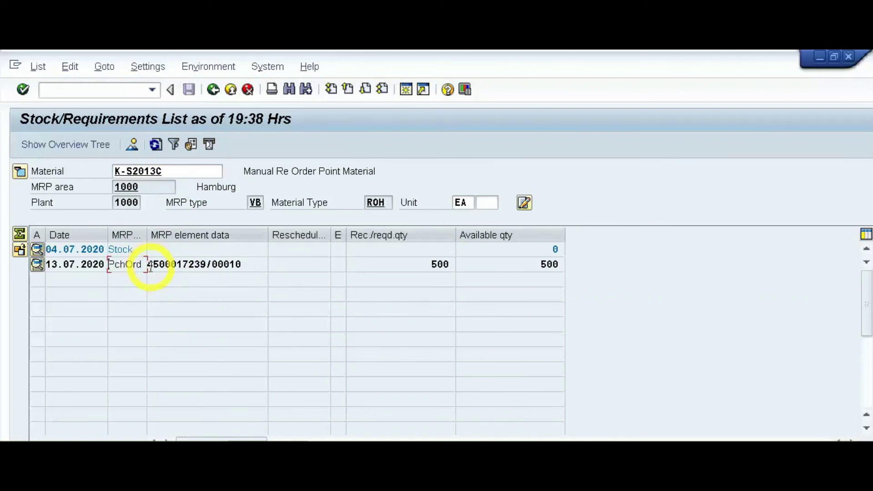
left_click_drag(150, 265, 206, 267)
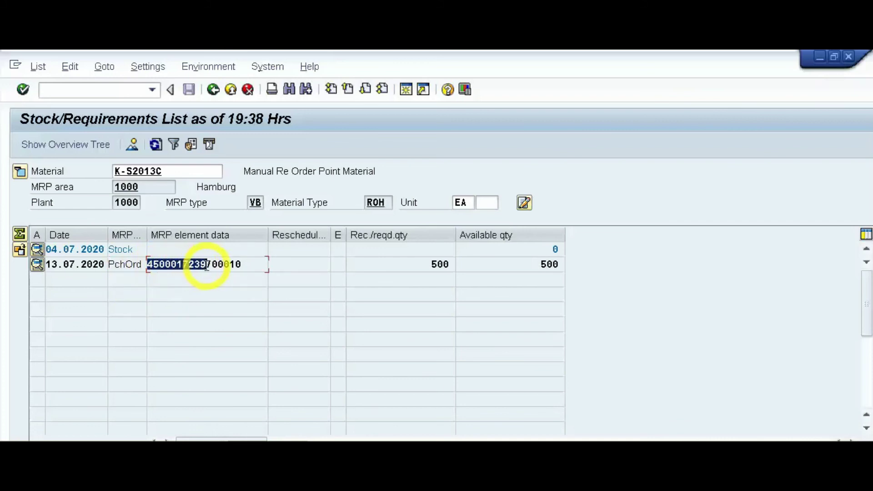
left_click(206, 265)
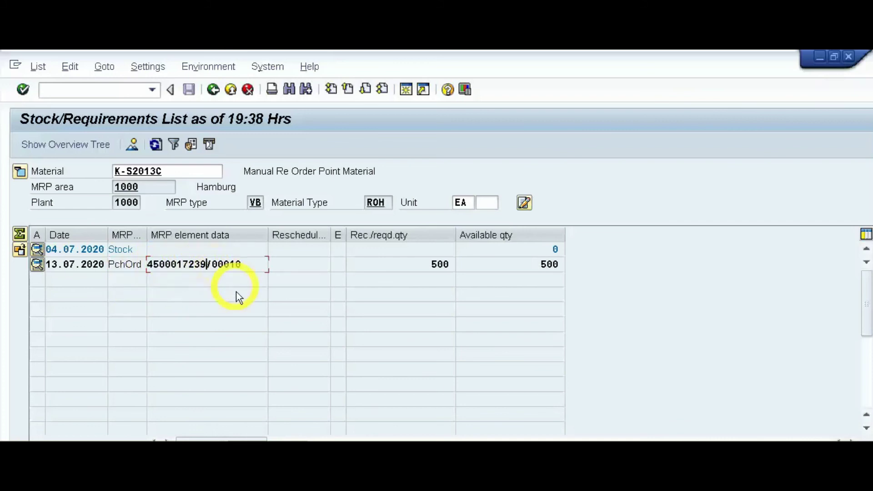
double_click(163, 263)
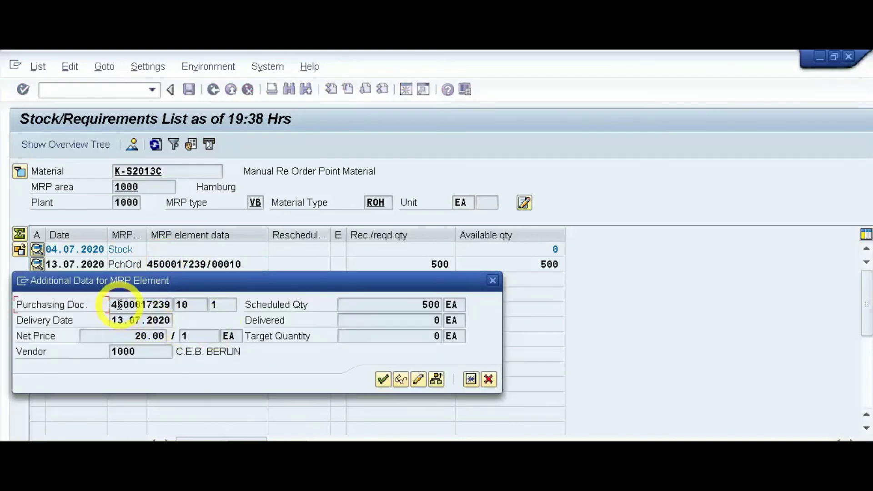
left_click(119, 305)
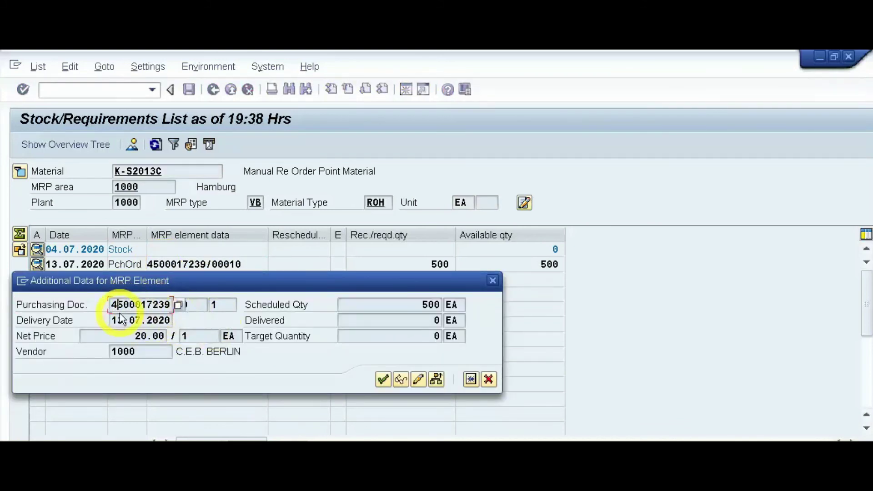
left_click_drag(113, 305, 168, 305)
key("ctrl+c")
left_click(169, 305)
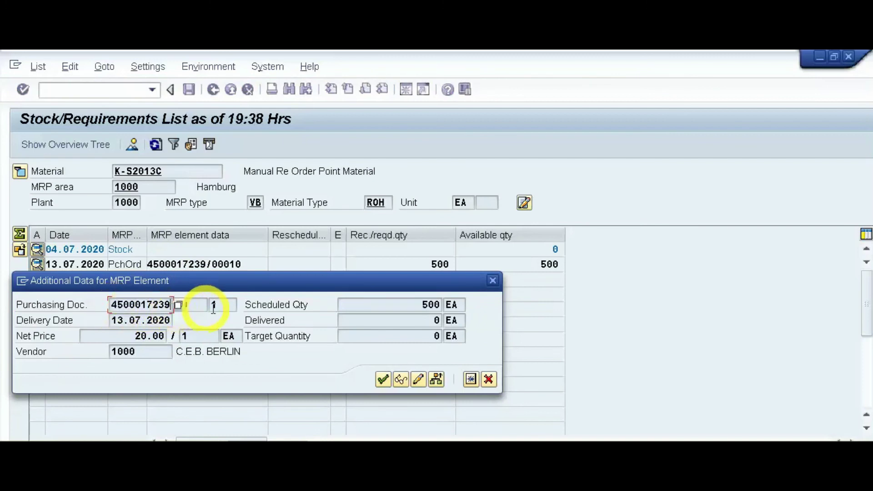
left_click(383, 379)
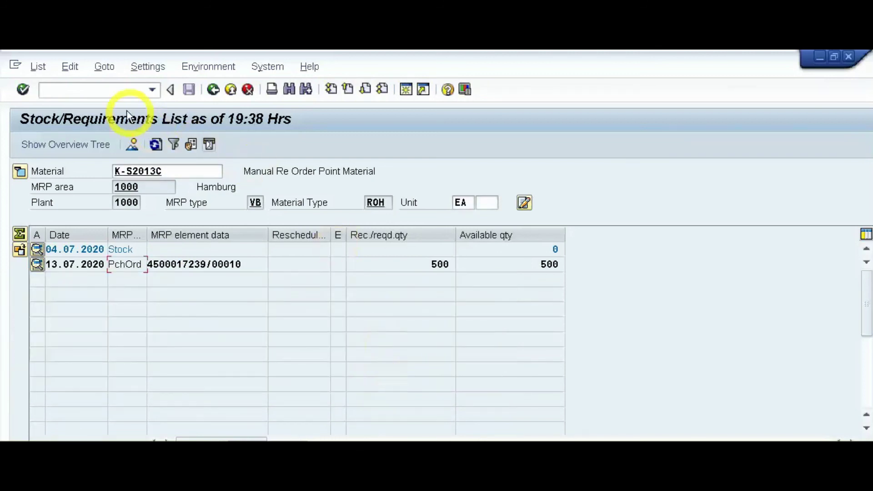
Step: Go to transaction MIGO and paste the copied purchase order number as the goods receipt's reference
left_click(120, 89)
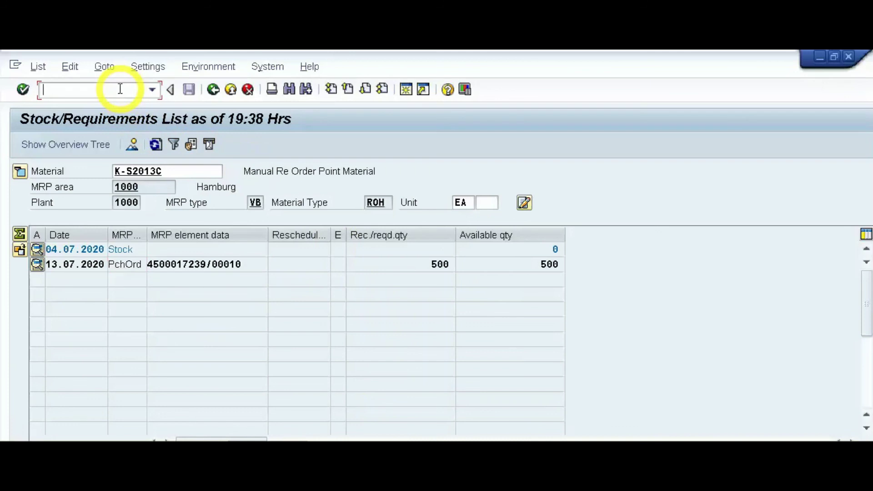
type("/NMIGO")
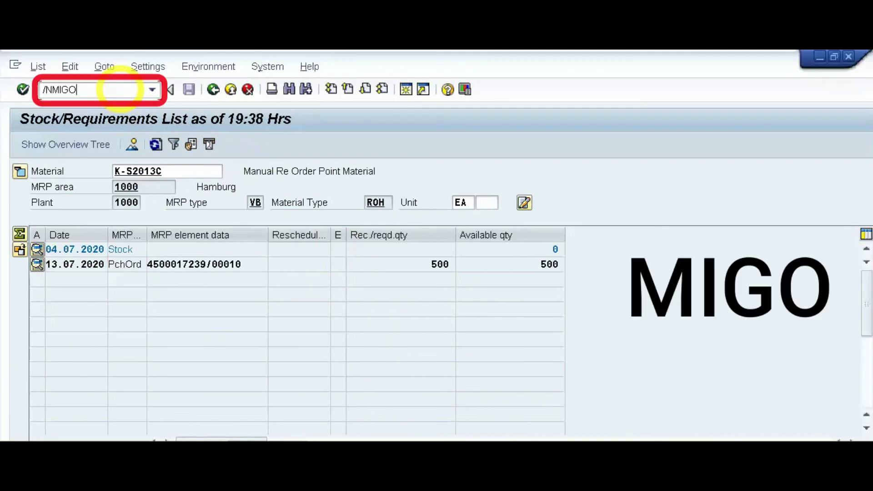
key("Return")
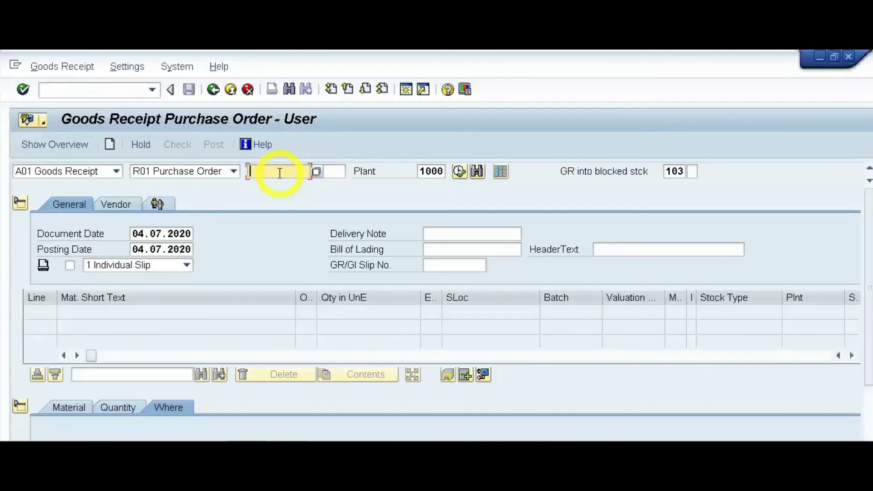
key("ctrl+v")
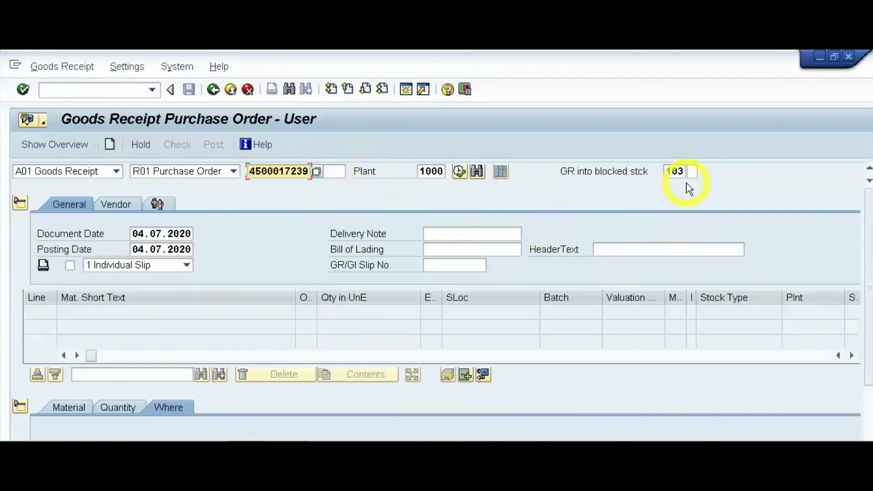
Step: Set the default movement type to 101, dismiss the tip and load the purchase order's item into the goods receipt
left_click(675, 172)
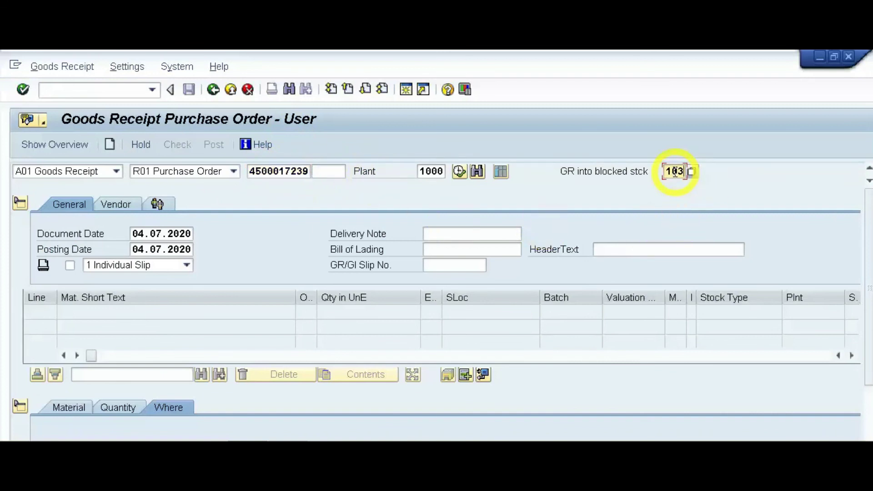
key("BackSpace")
key("Down")
key("Down")
key("Down")
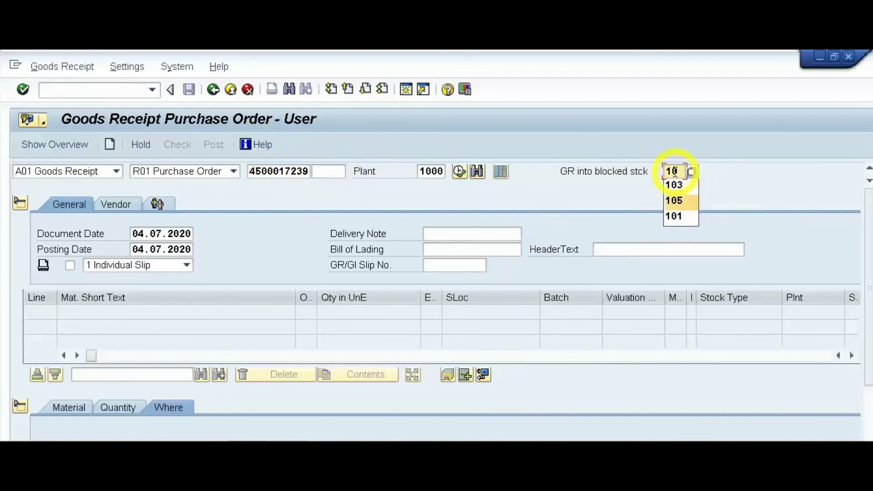
key("Return")
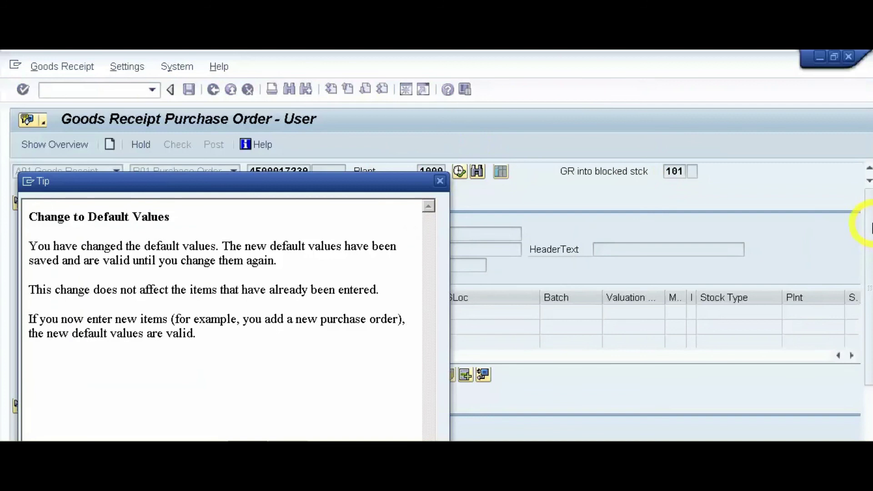
left_click_drag(359, 181, 474, 139)
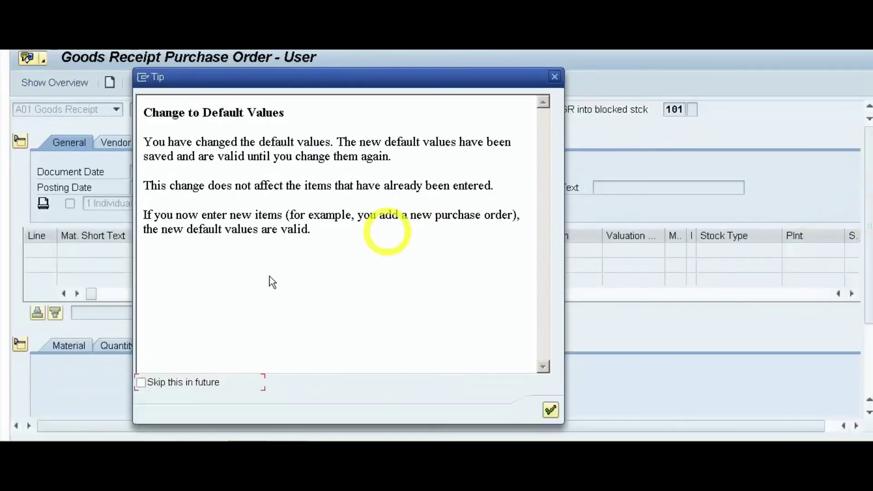
left_click(551, 412)
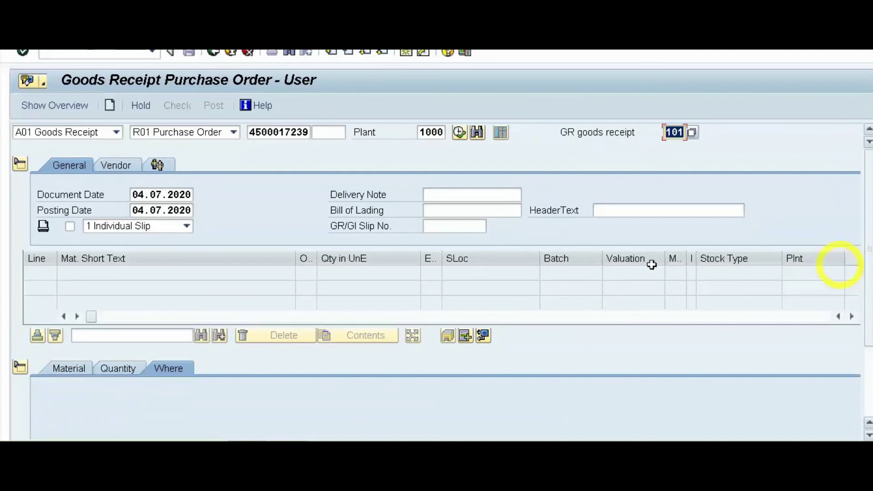
left_click(305, 132)
key("Return")
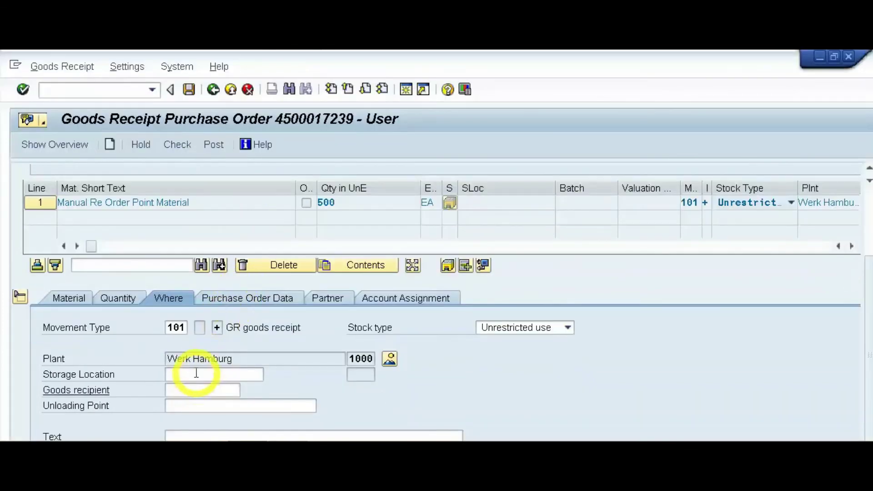
Step: Set the goods receipt item's storage location to 0001
left_click(196, 373)
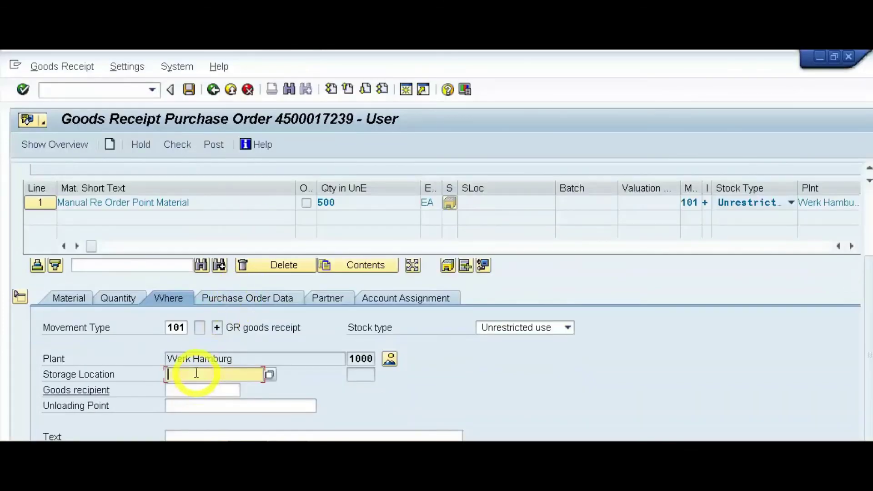
type("0")
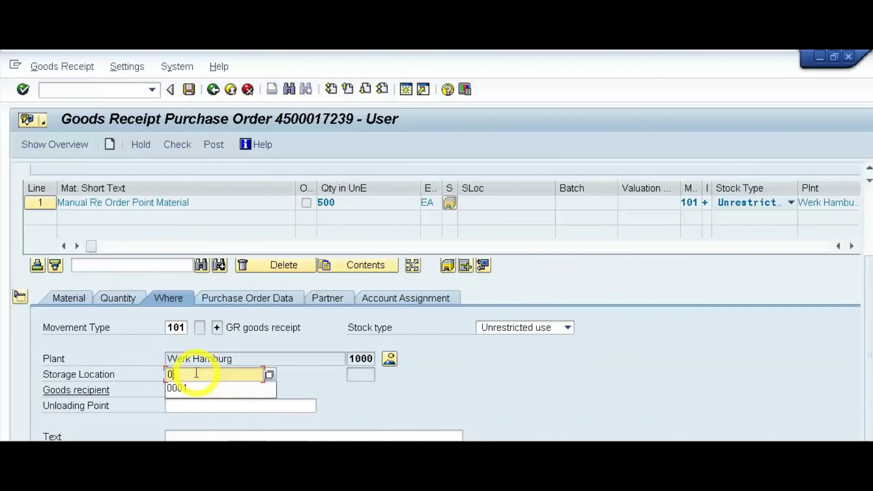
key("Down")
key("Return")
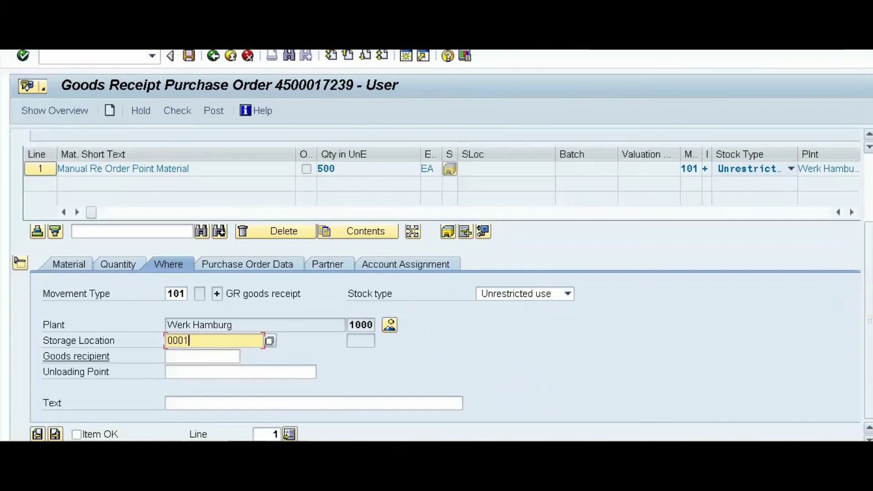
Step: Mark the goods receipt line as Item OK, and check and post the document
left_click(77, 434)
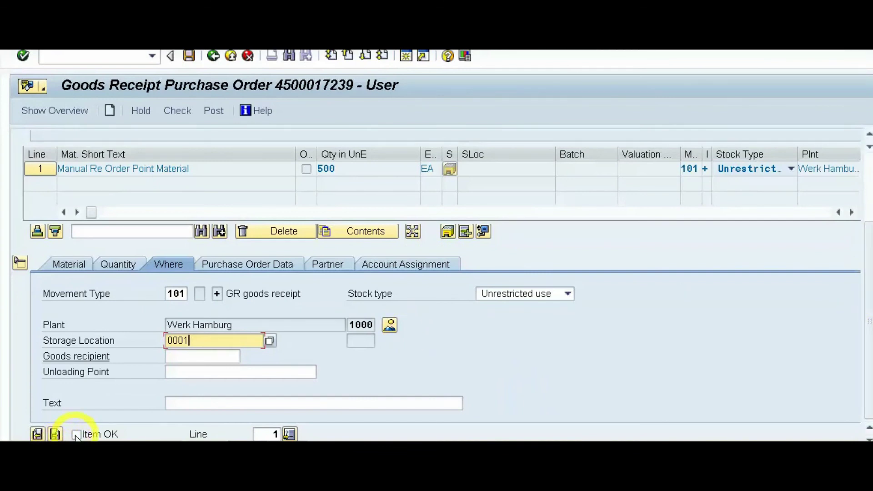
left_click(176, 115)
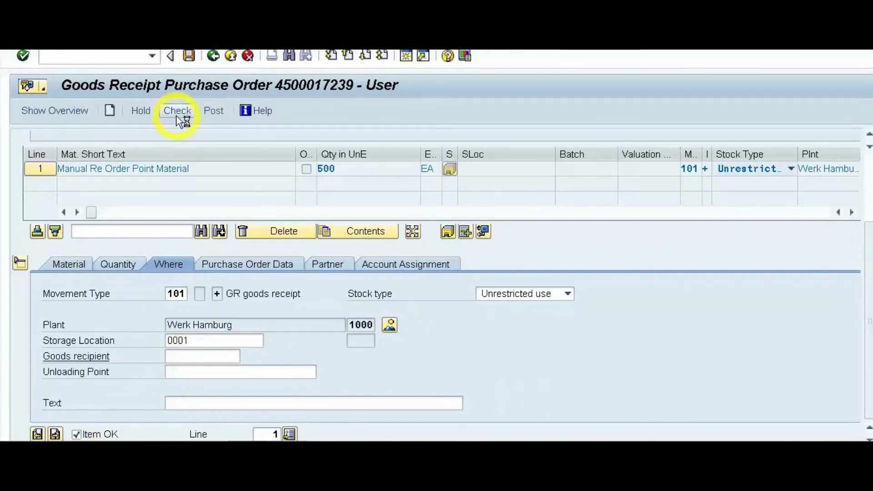
left_click(220, 111)
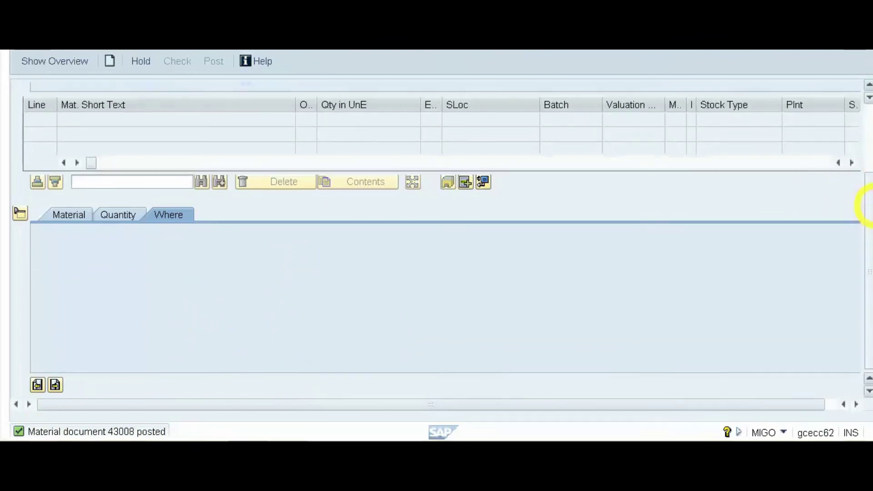
Step: Run the Stock Overview for material K-S2013C in plant 1000 and switch to the manual re-order point workbook in Excel
left_click(80, 88)
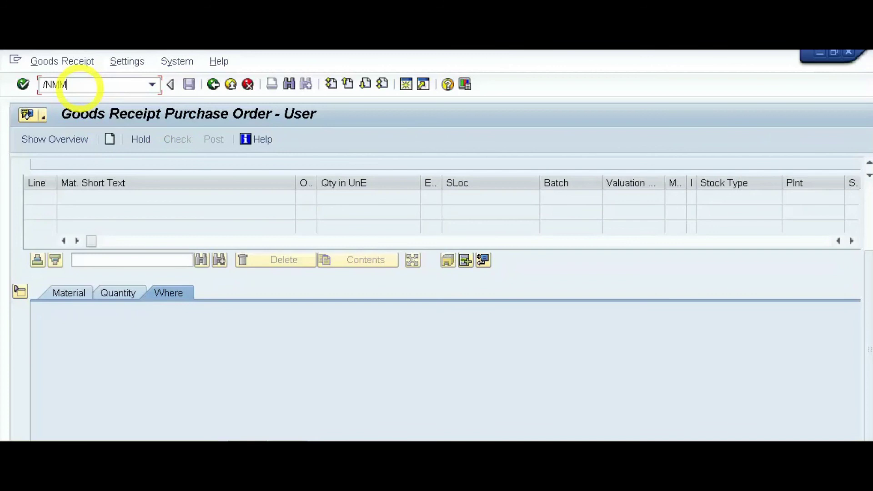
key("Return")
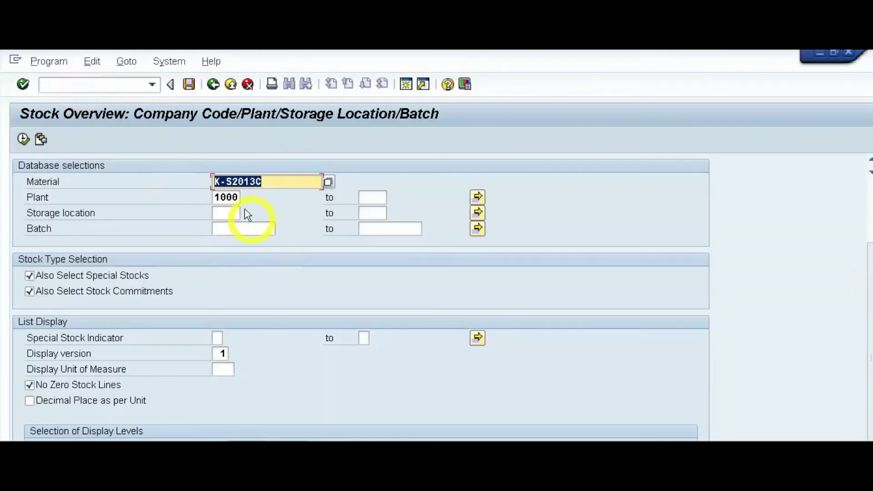
left_click(23, 141)
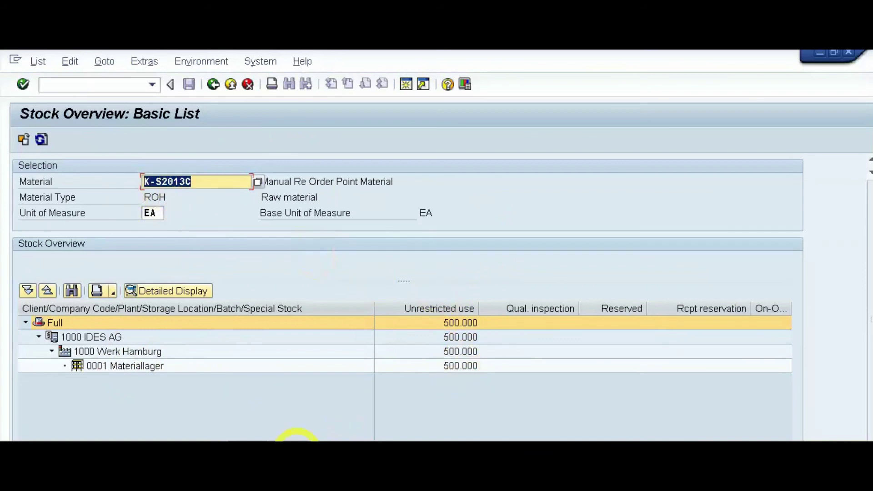
left_click(297, 450)
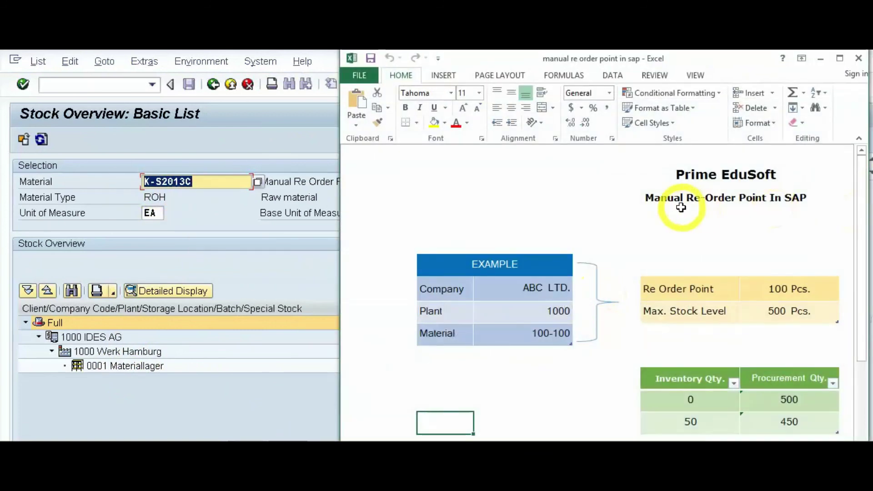